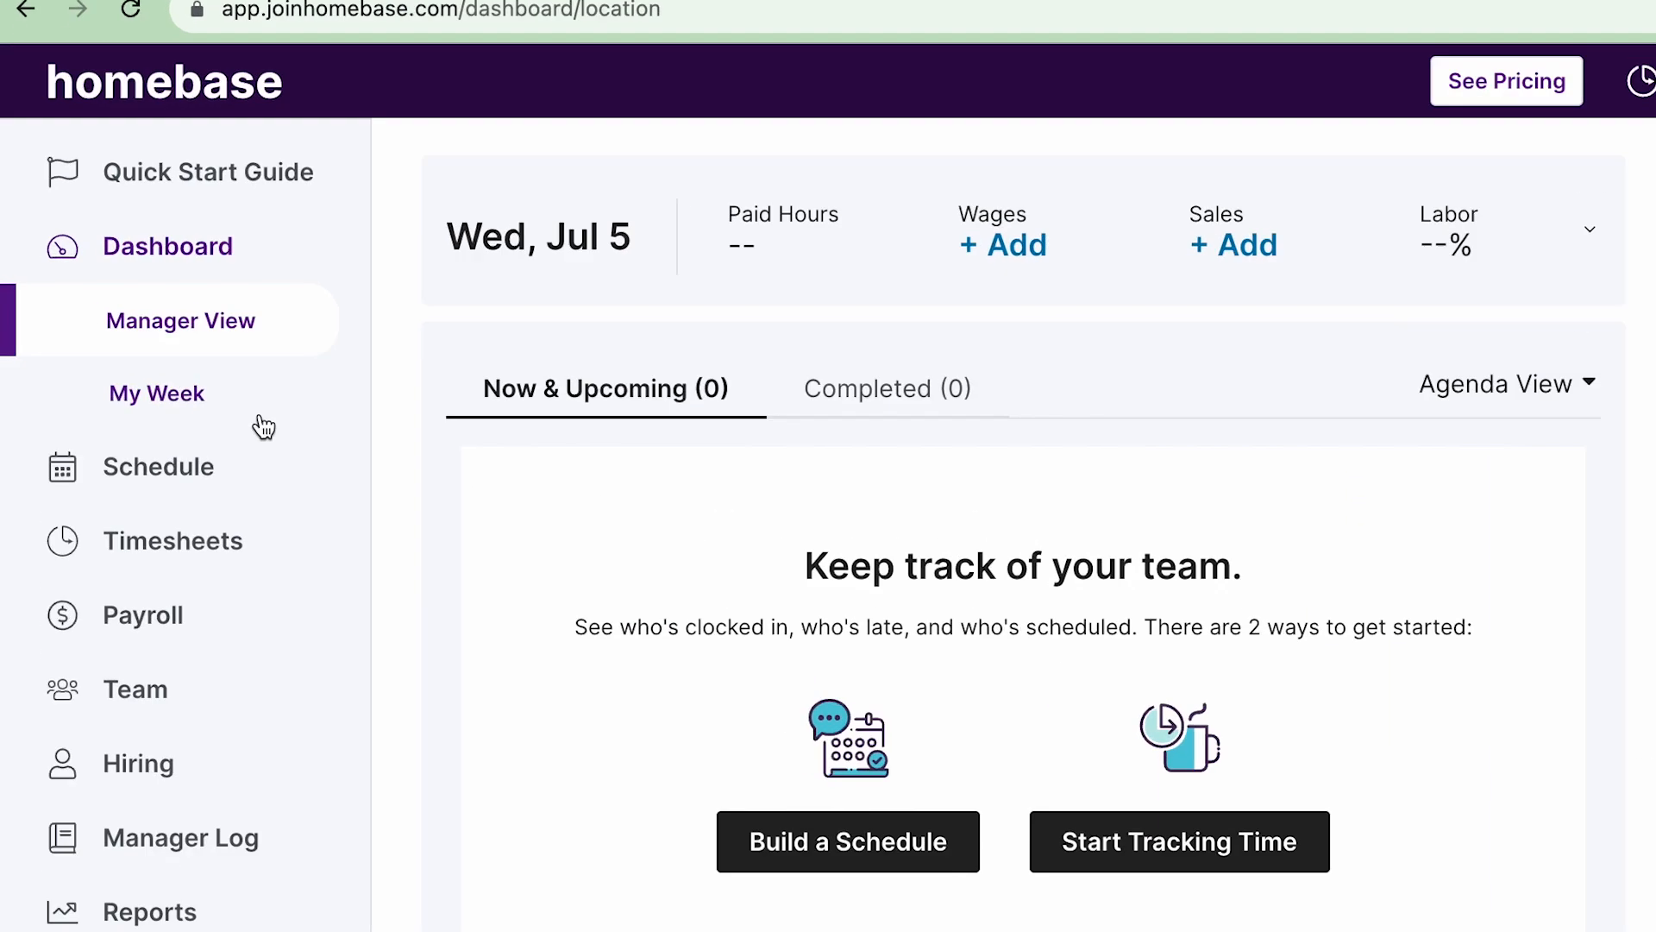
Step: Open the weekly schedule and dismiss the template suggestions
{"action": "left_click", "coordinate": [244, 515]}
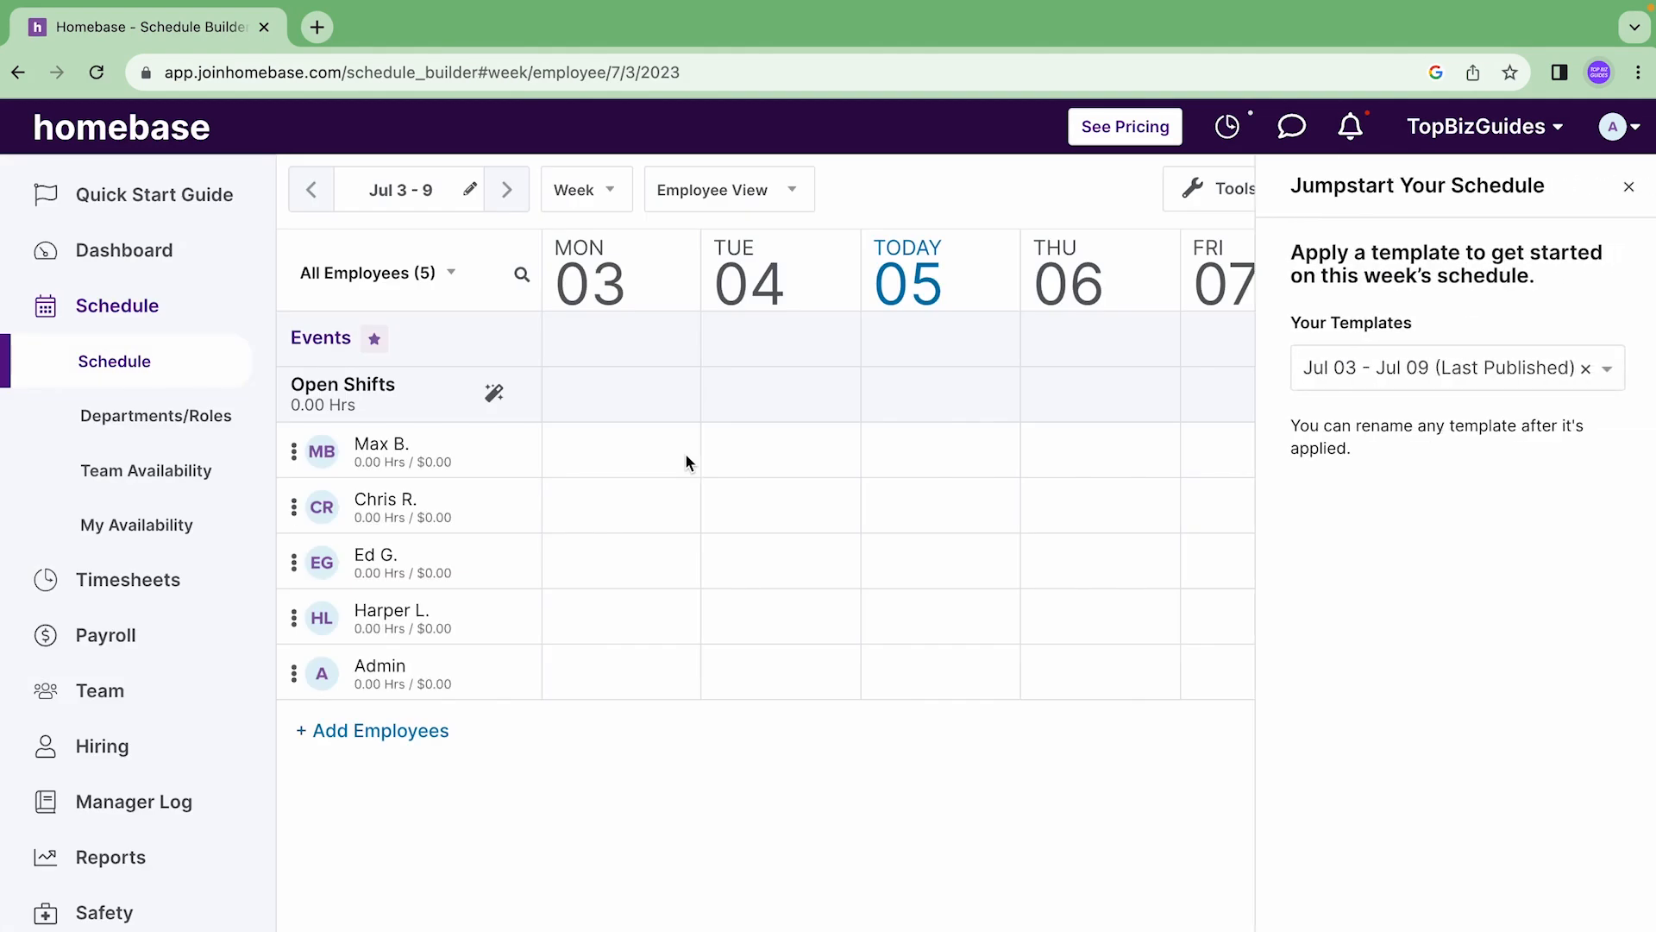
{"action": "left_click", "coordinate": [1630, 186]}
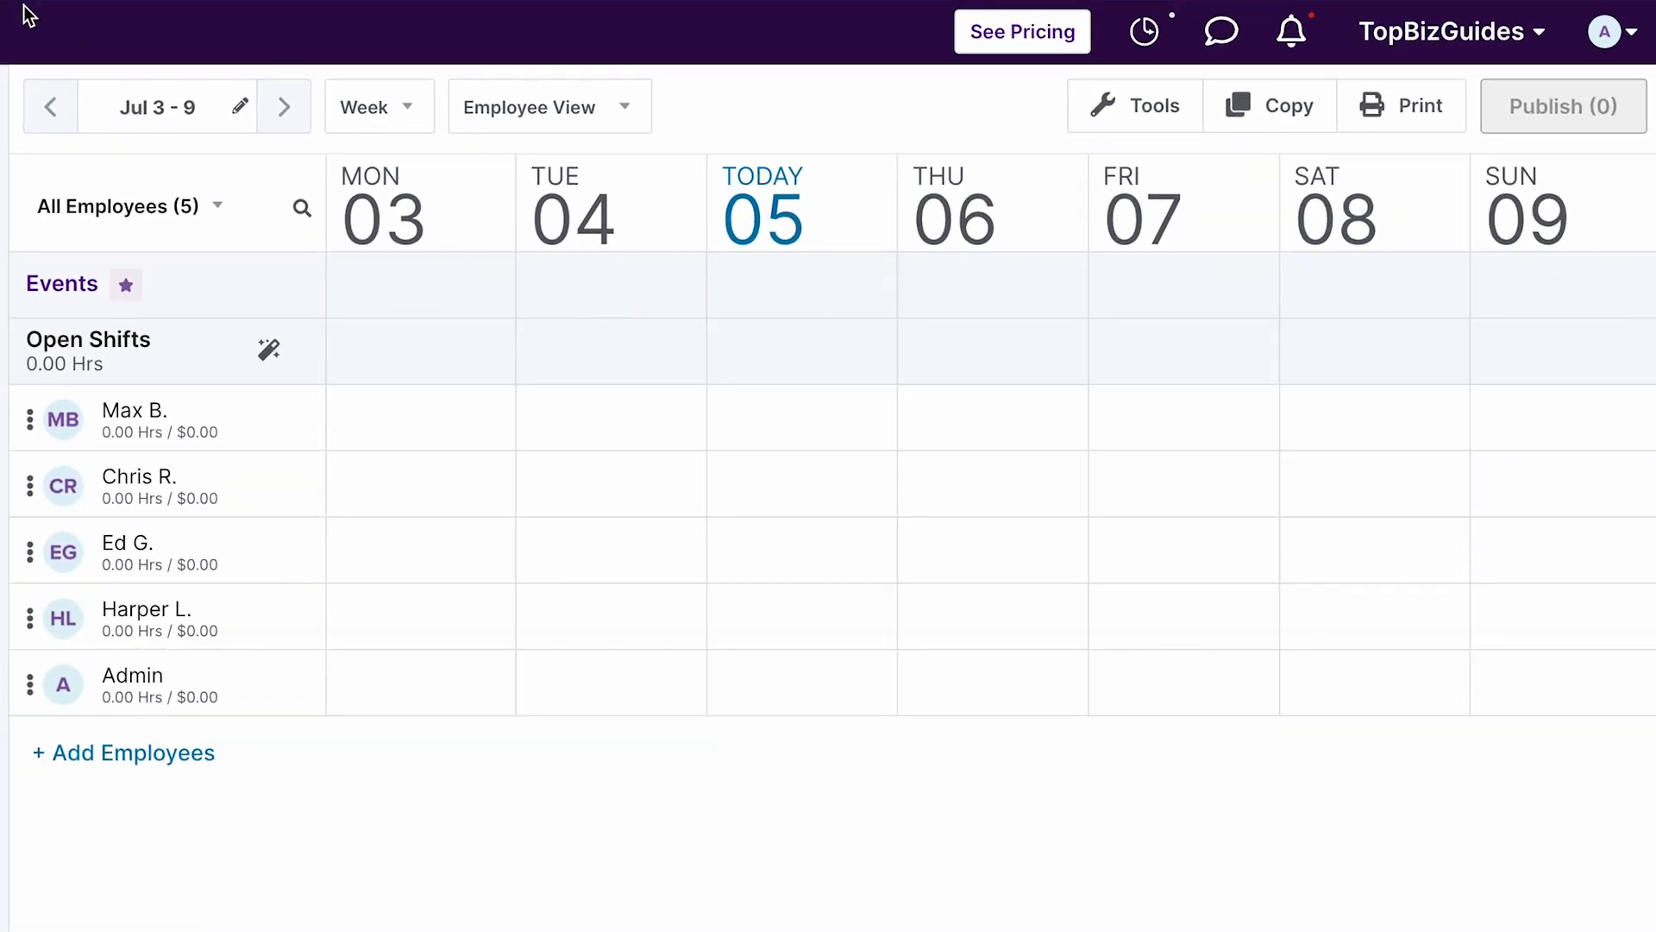
Step: Browse the previous and following schedule weeks, and jump to the weeks of July 7 and July 10 using the calendar
{"action": "left_click", "coordinate": [47, 106]}
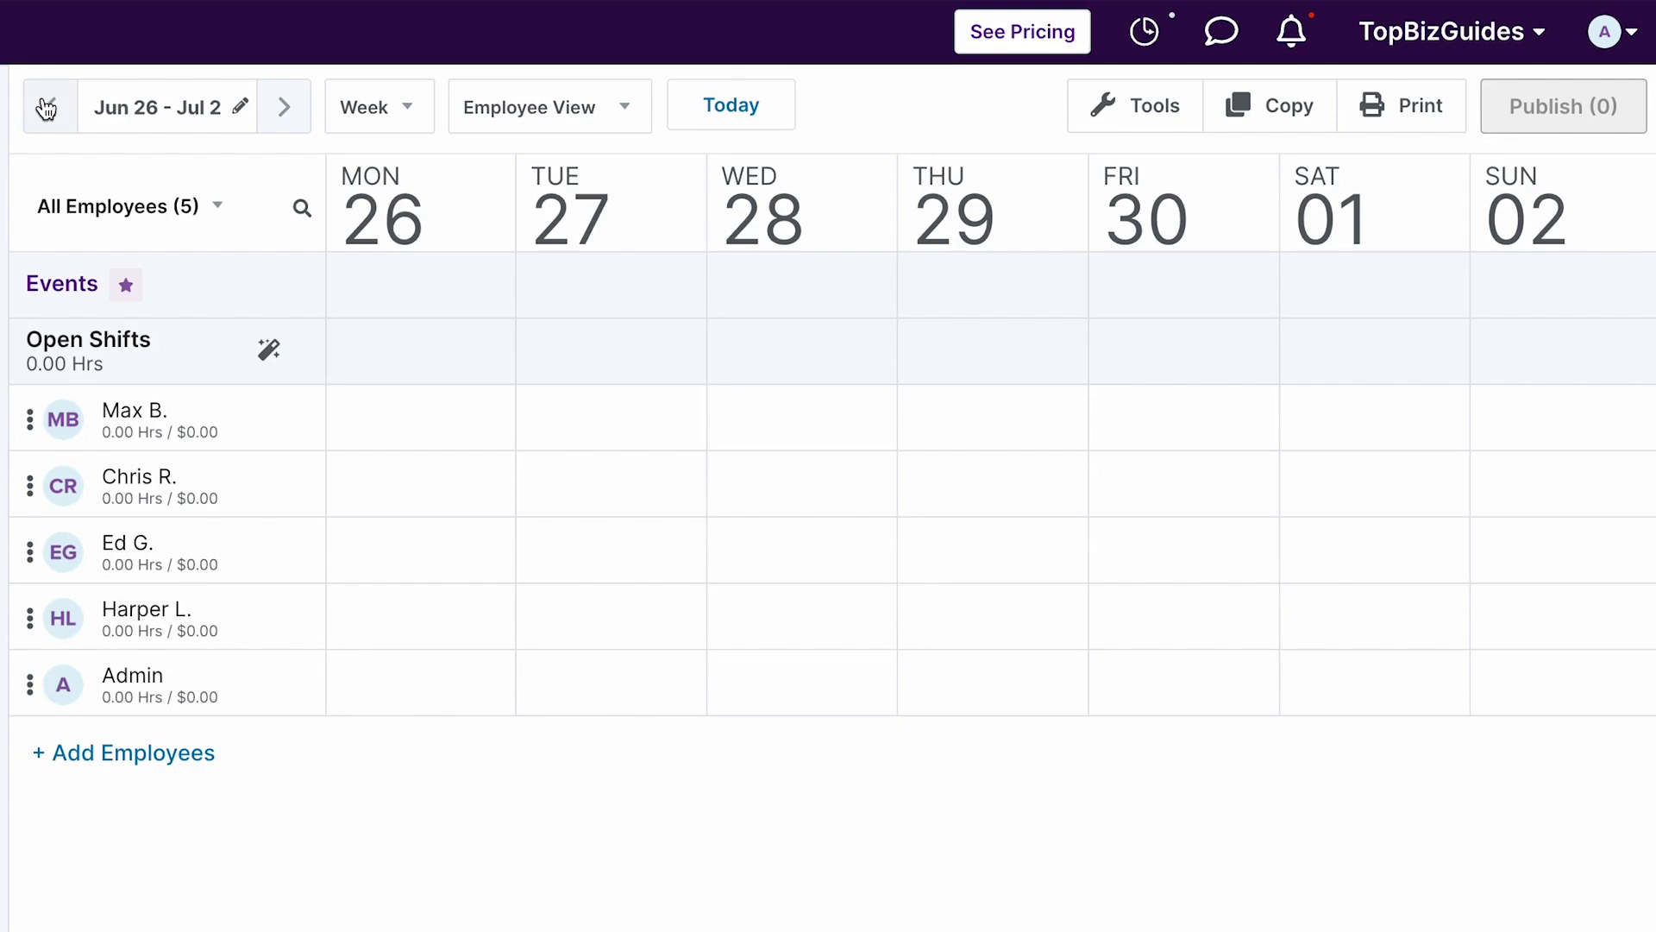
{"action": "left_click", "coordinate": [288, 116]}
{"action": "left_click", "coordinate": [288, 116]}
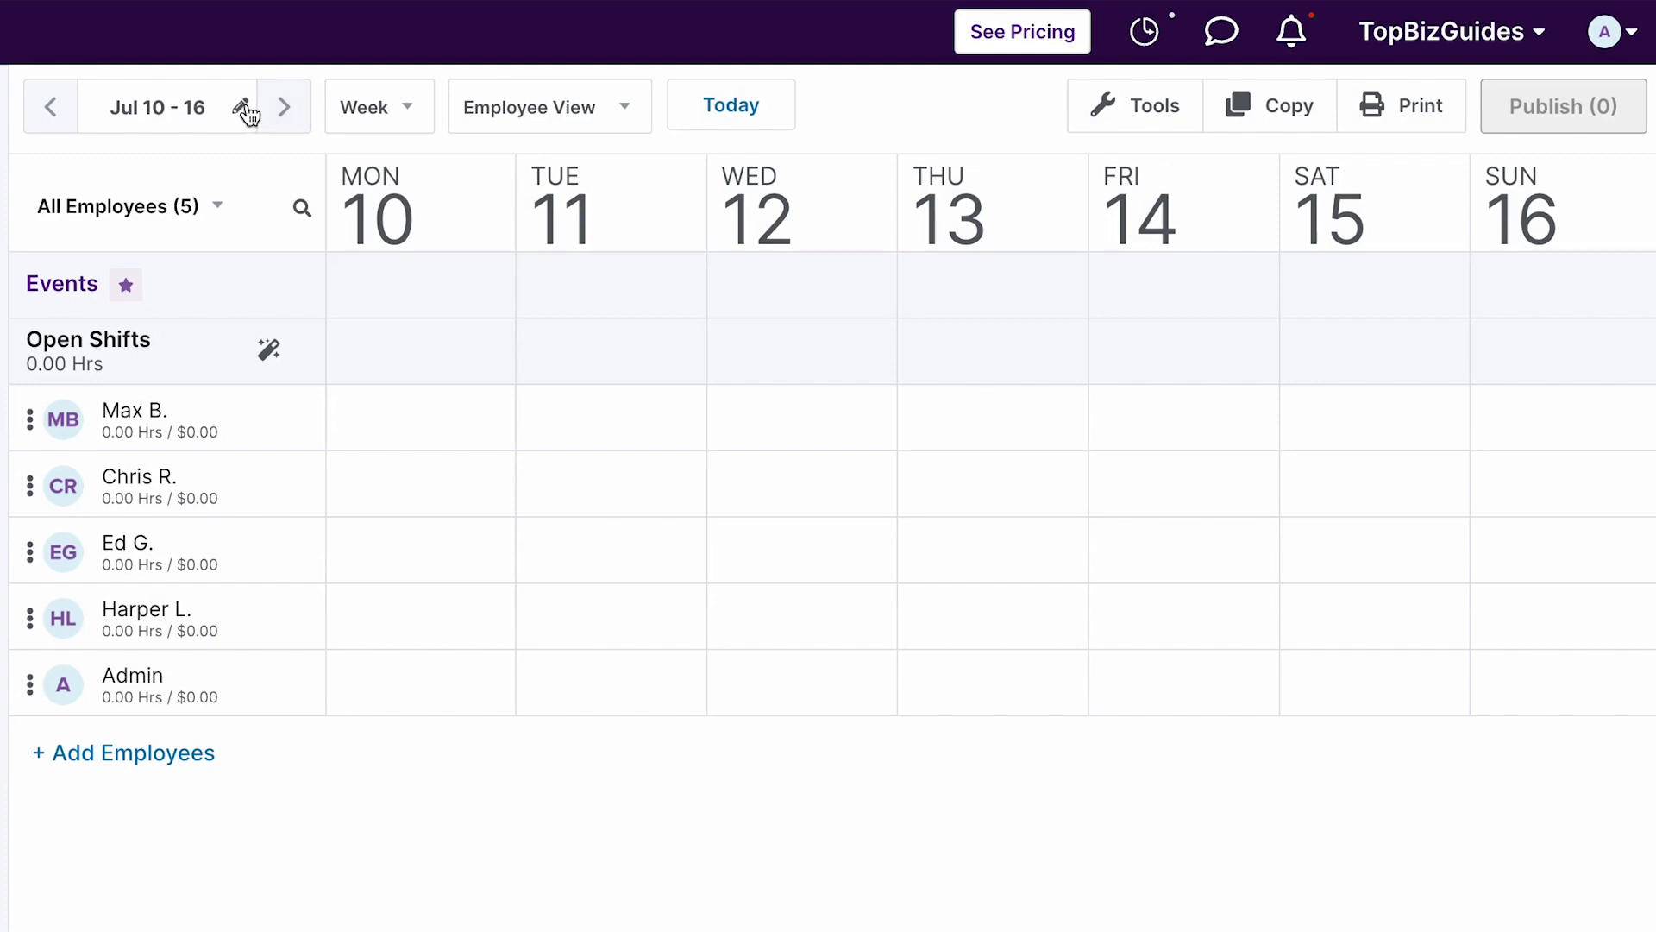
{"action": "left_click", "coordinate": [243, 107]}
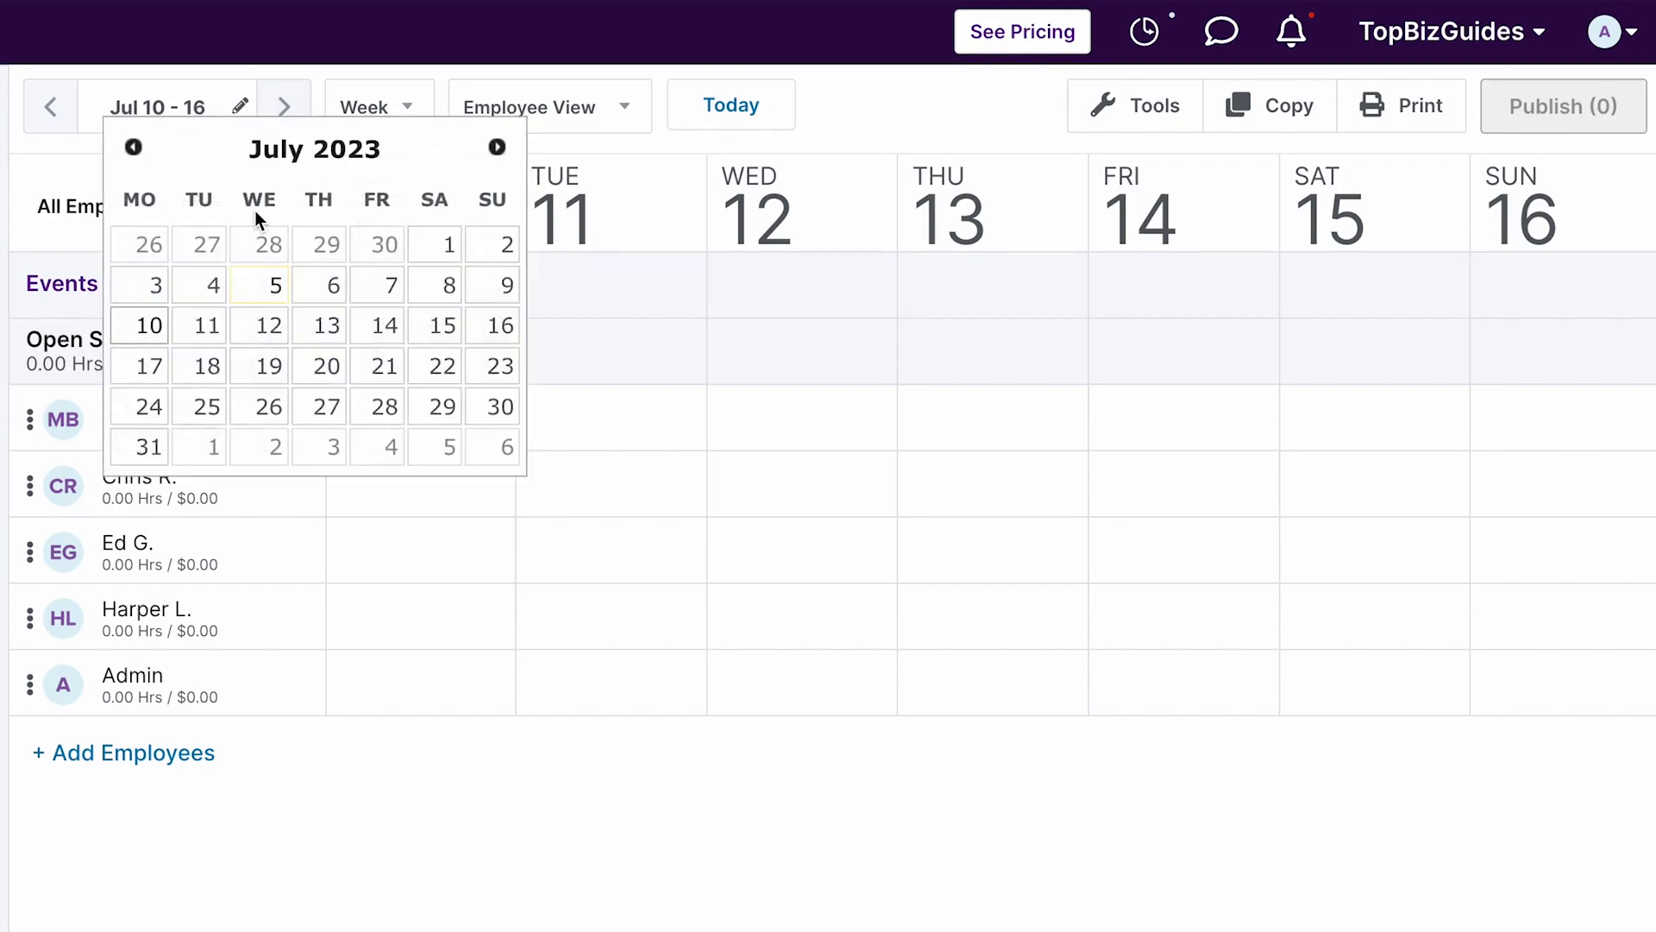
{"action": "left_click", "coordinate": [385, 288]}
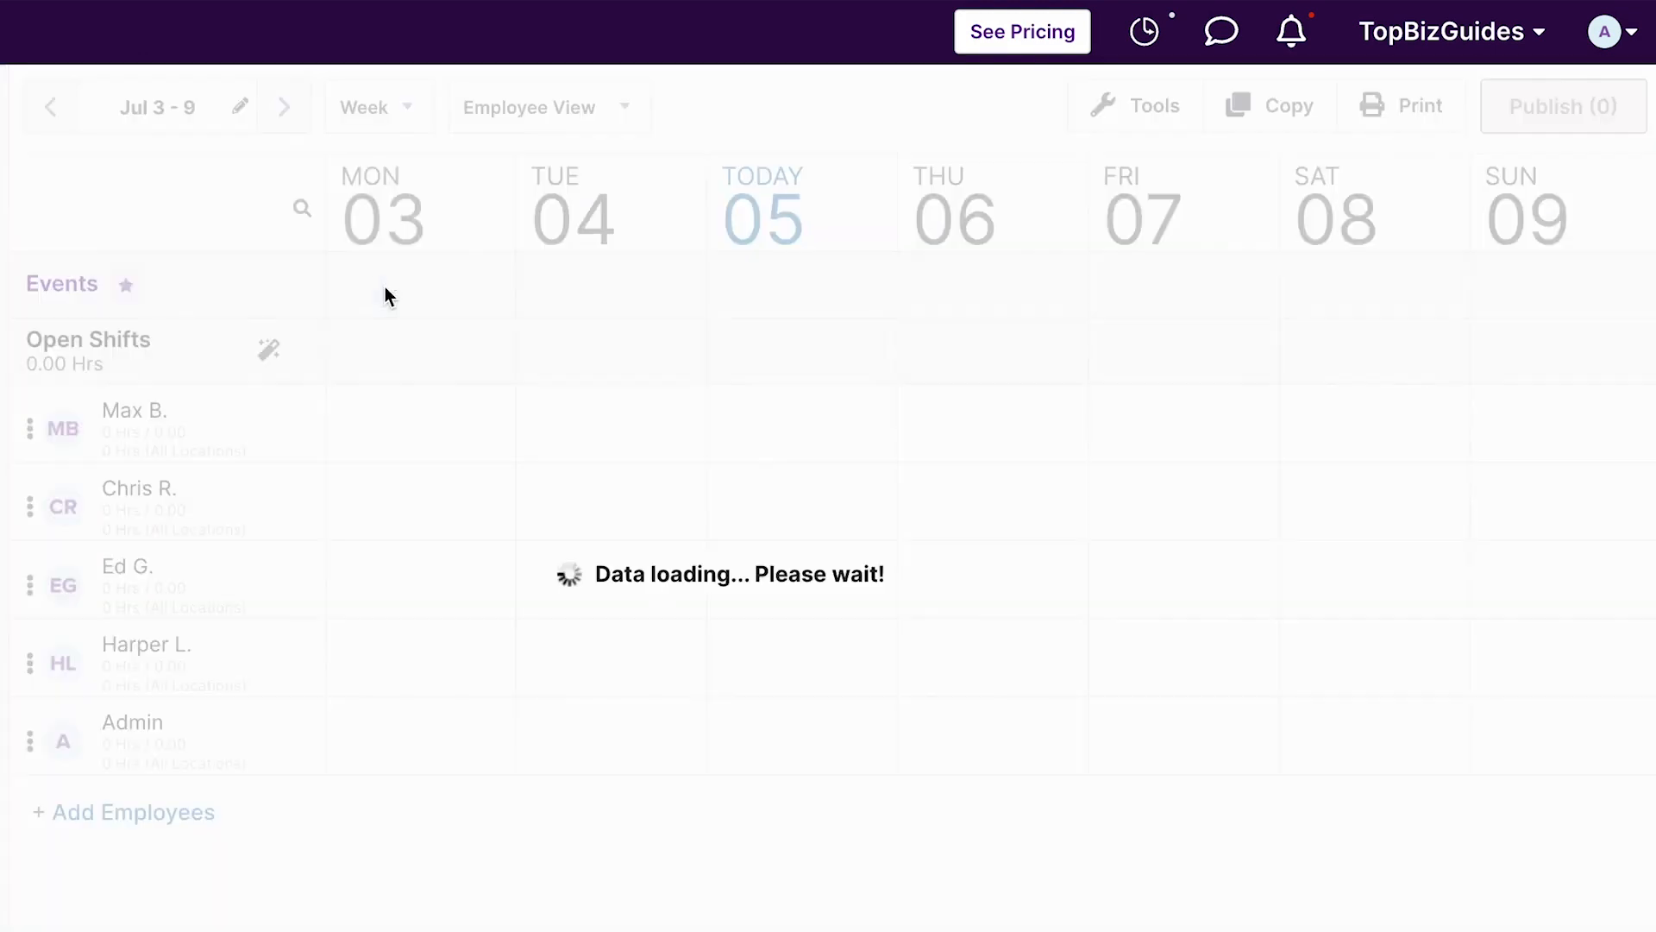
{"action": "left_click", "coordinate": [172, 108]}
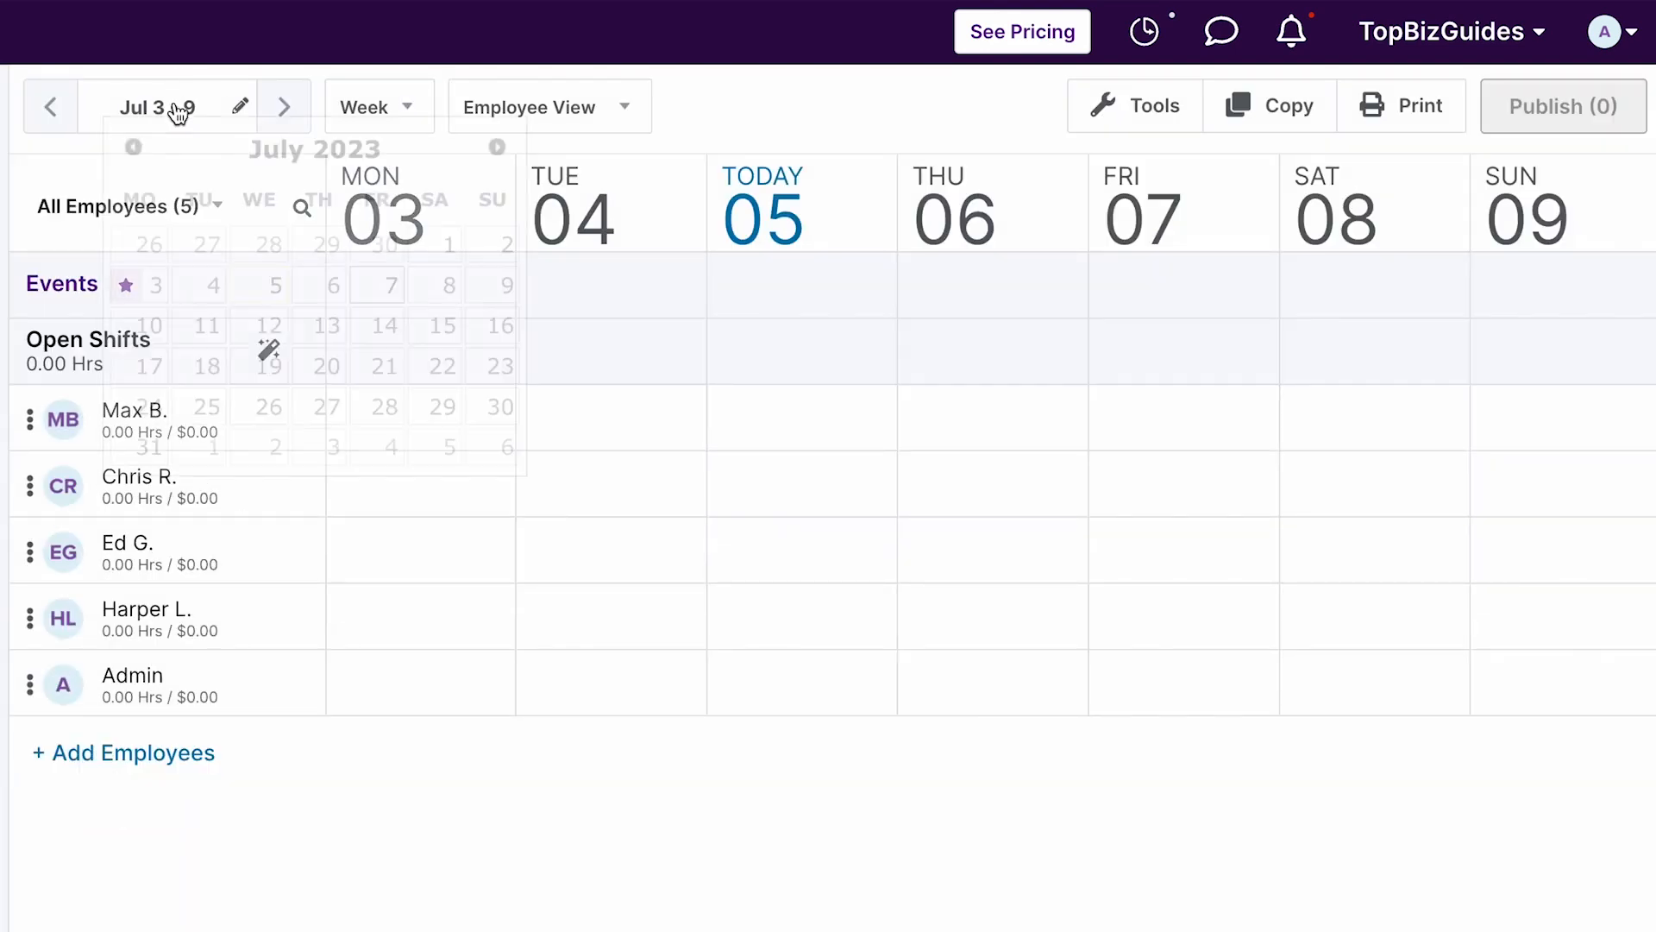
{"action": "left_click", "coordinate": [148, 327]}
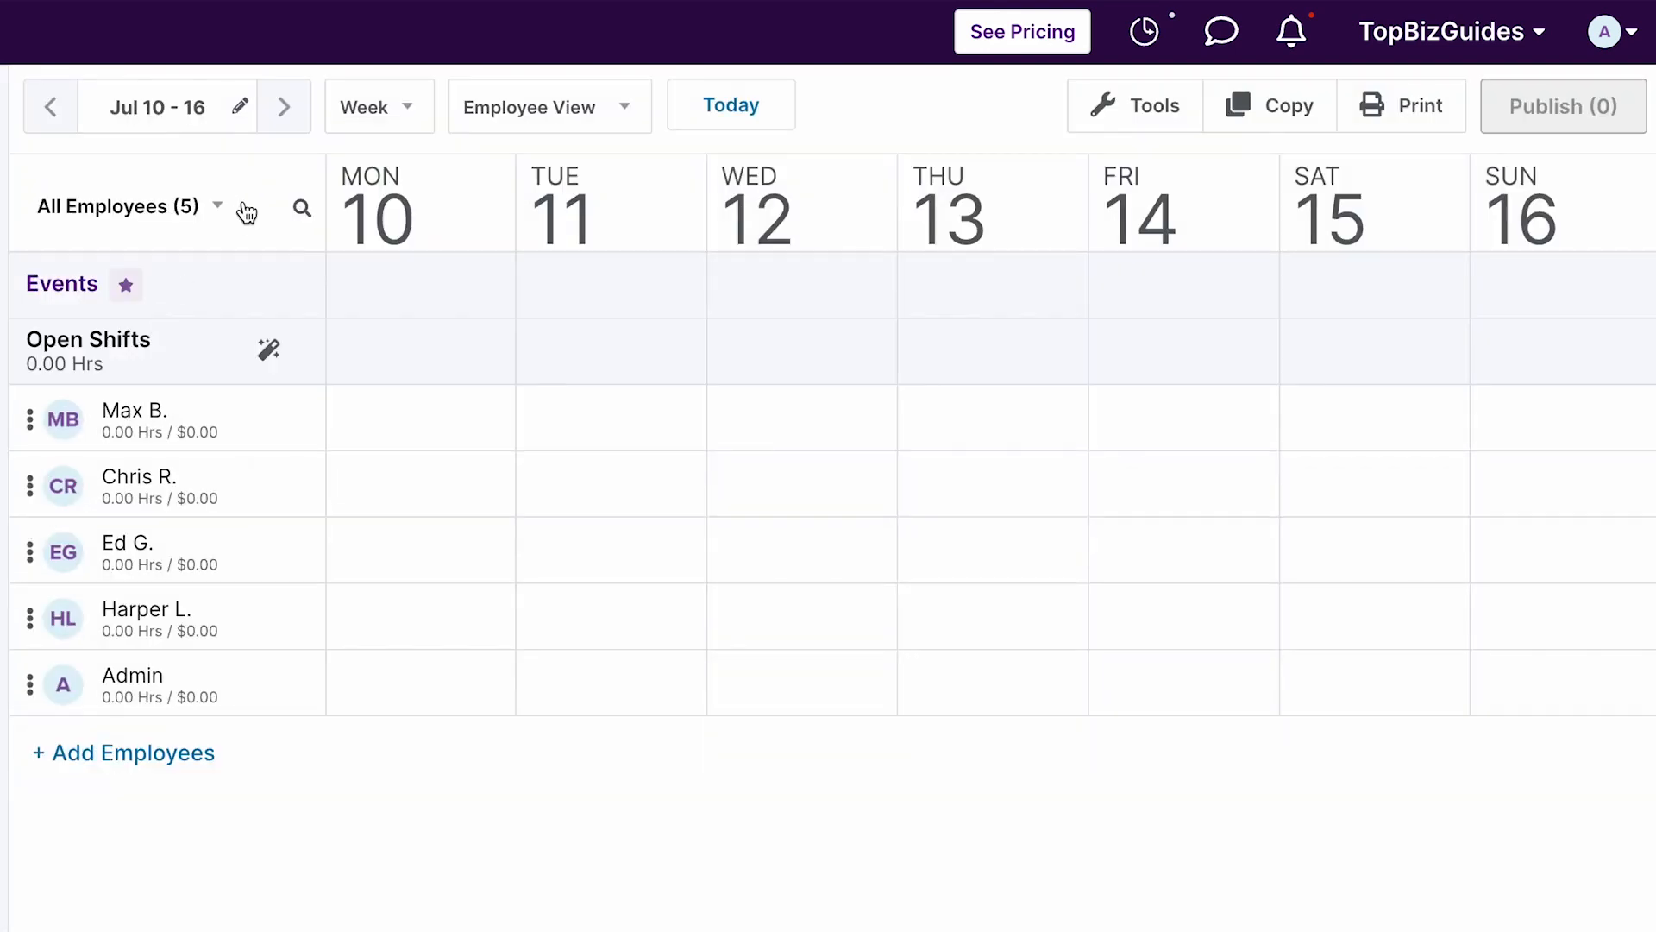
Step: View the schedule by day and by month, and return to the weekly layout
{"action": "left_click", "coordinate": [357, 120]}
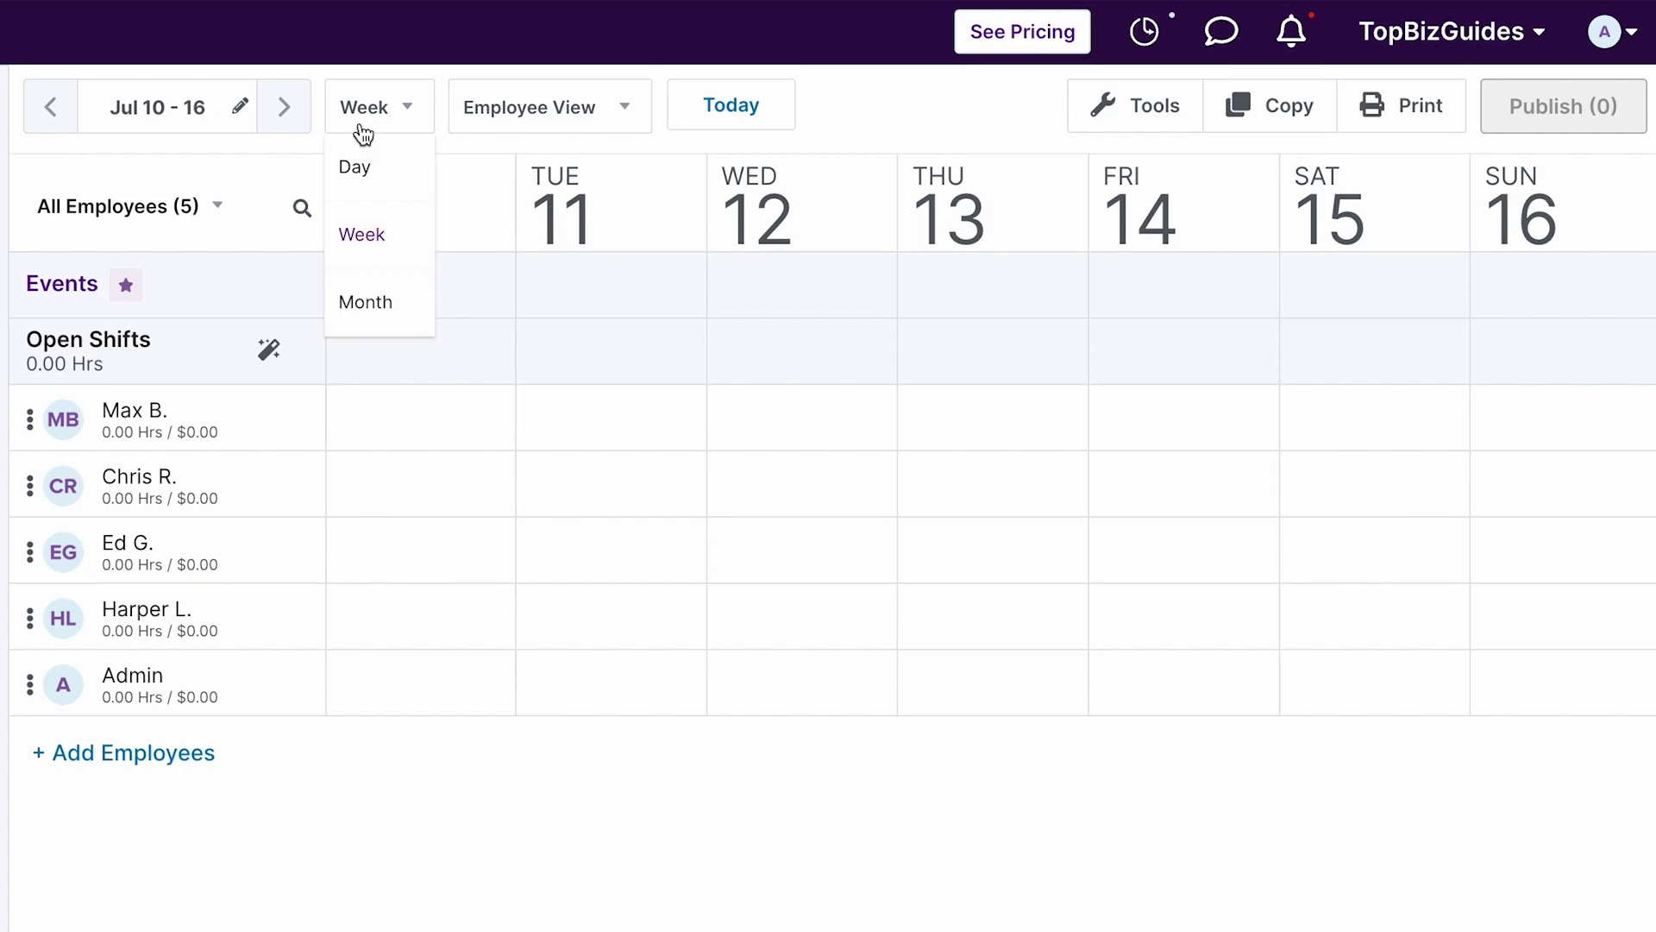
{"action": "left_click", "coordinate": [366, 166]}
{"action": "left_click", "coordinate": [399, 126]}
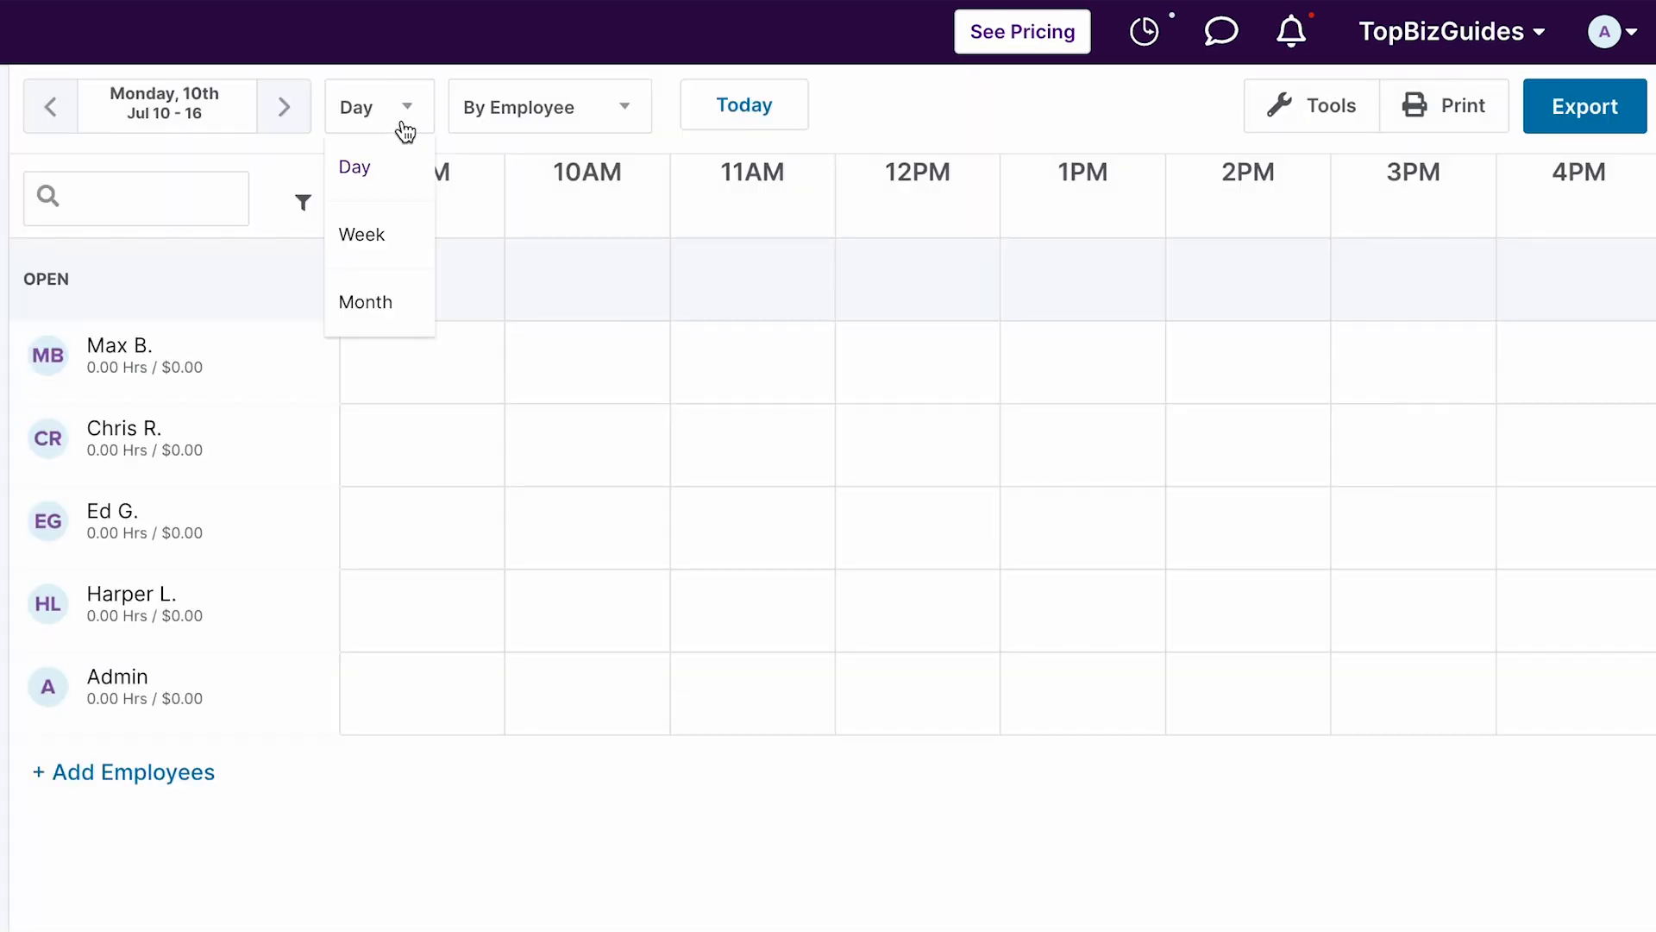
{"action": "left_click", "coordinate": [373, 308]}
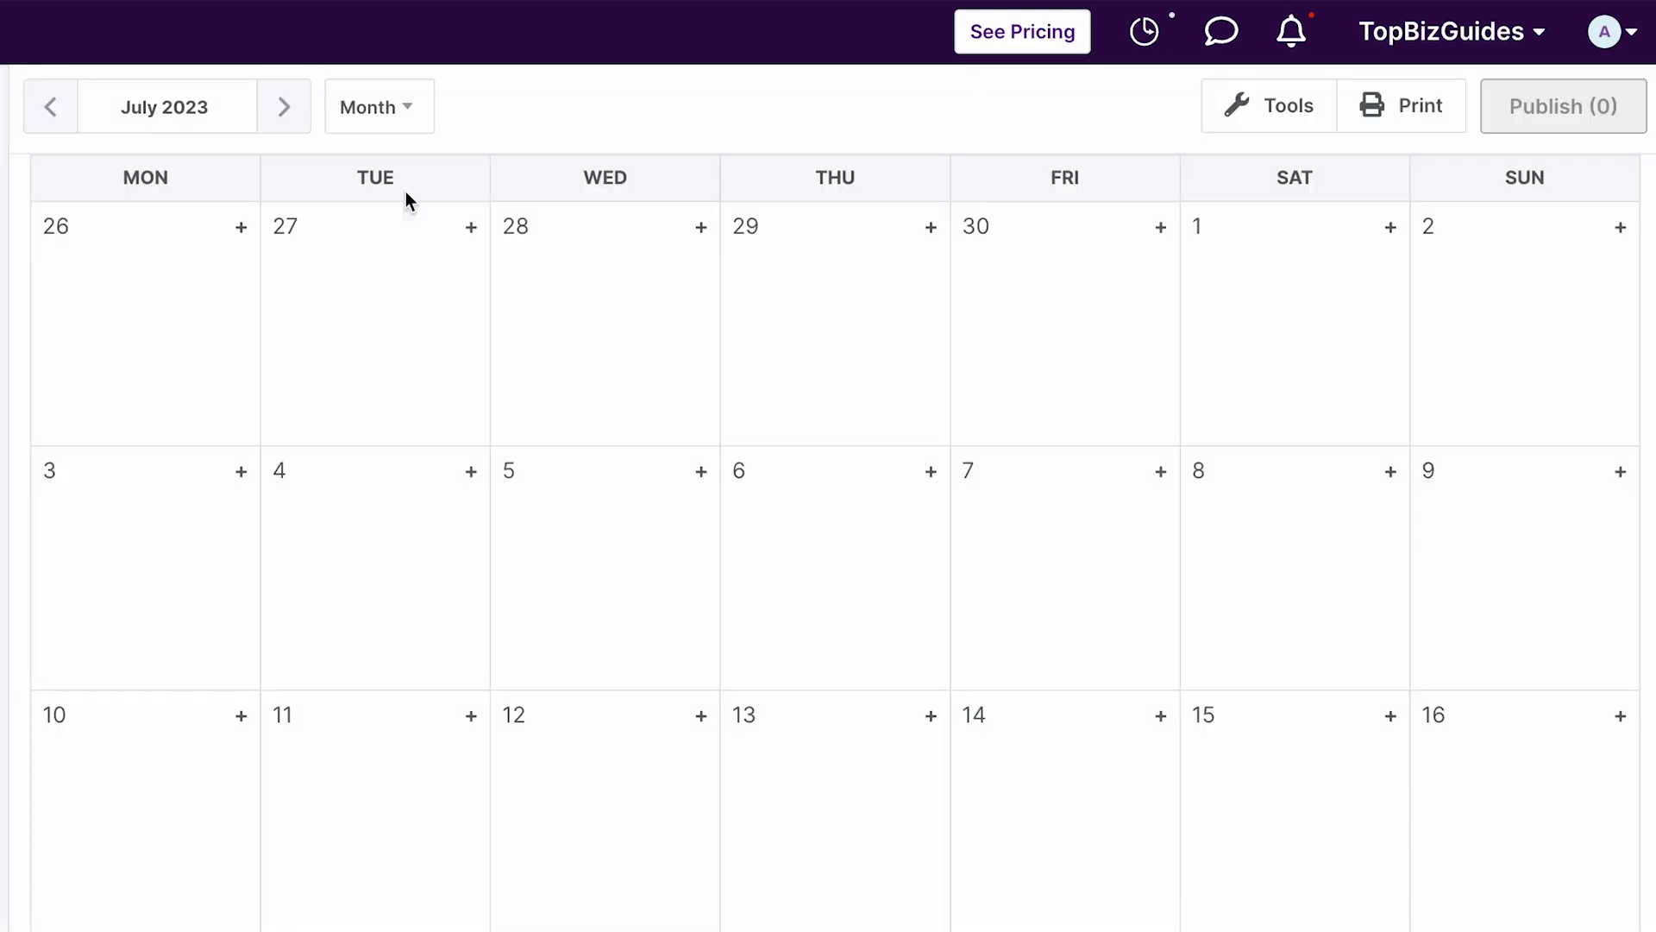
{"action": "left_click", "coordinate": [401, 105]}
{"action": "left_click", "coordinate": [377, 233]}
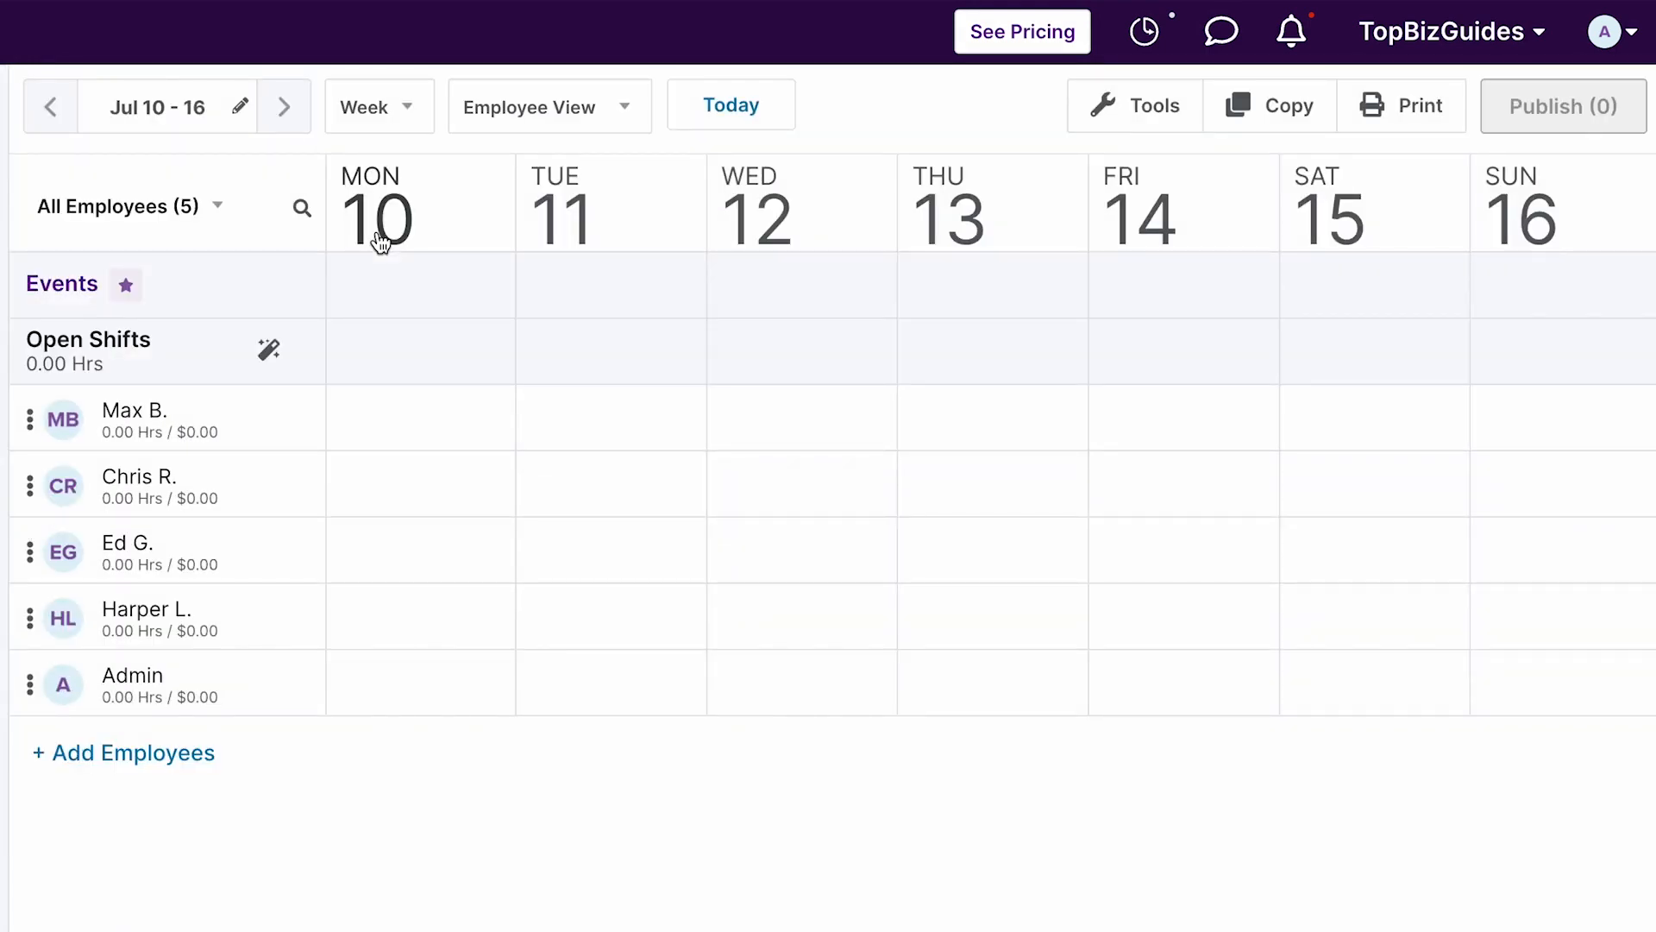
Step: Check the schedule grouping options, view it in Role View, and return to Employee View
{"action": "left_click", "coordinate": [570, 108]}
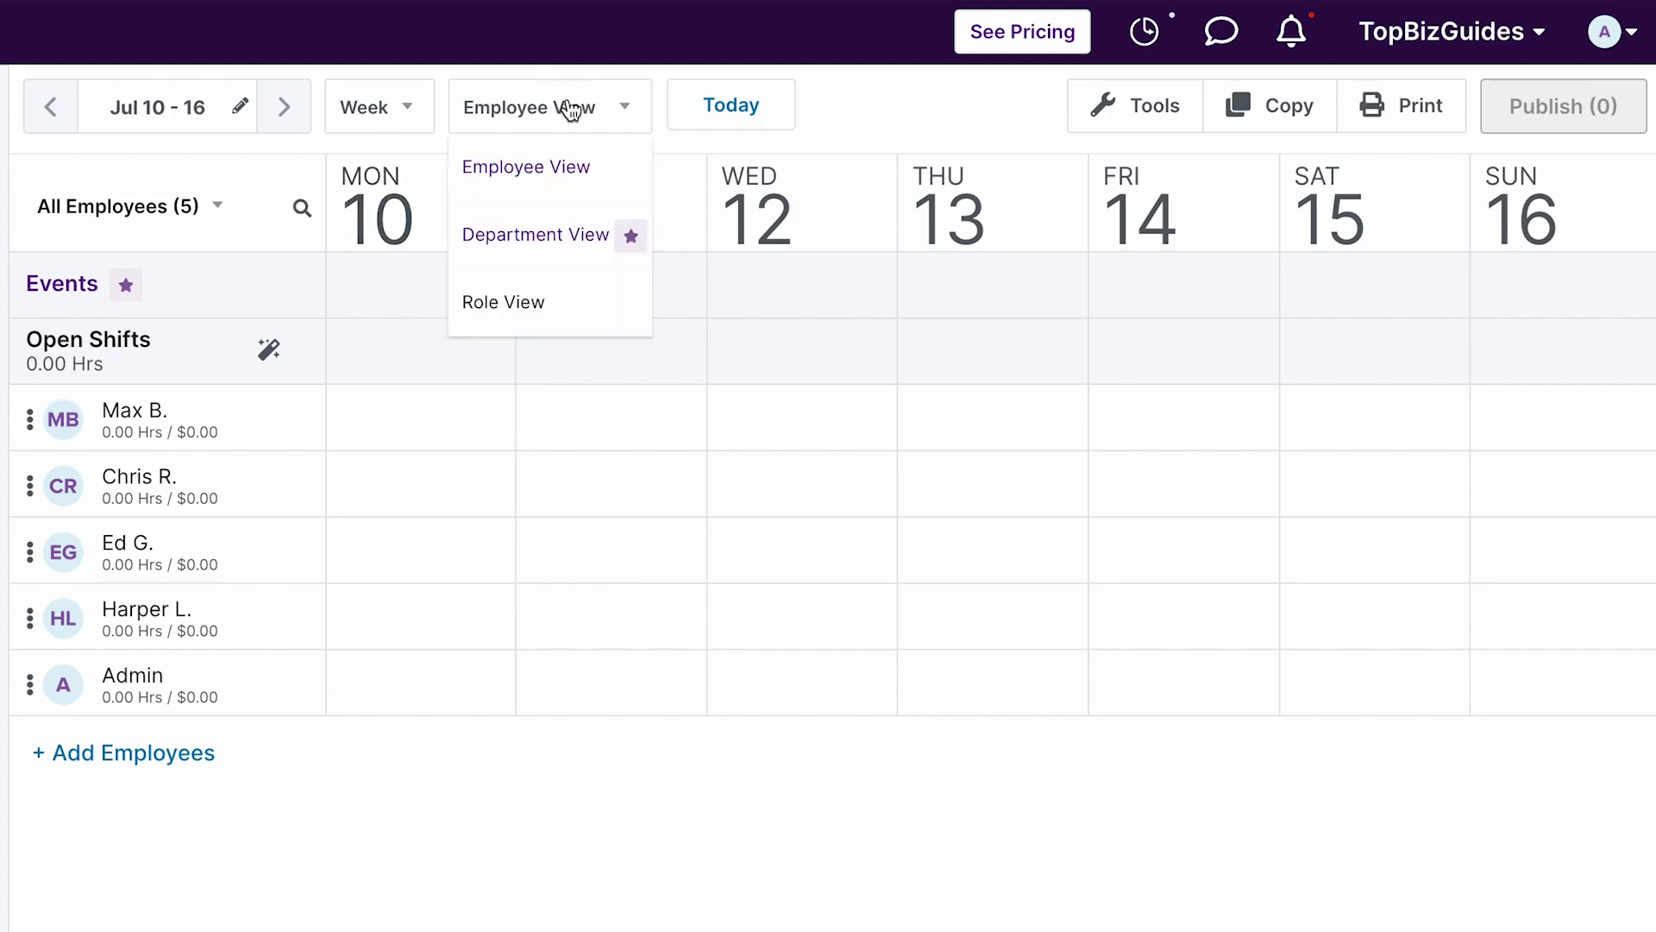
{"action": "left_click", "coordinate": [872, 158]}
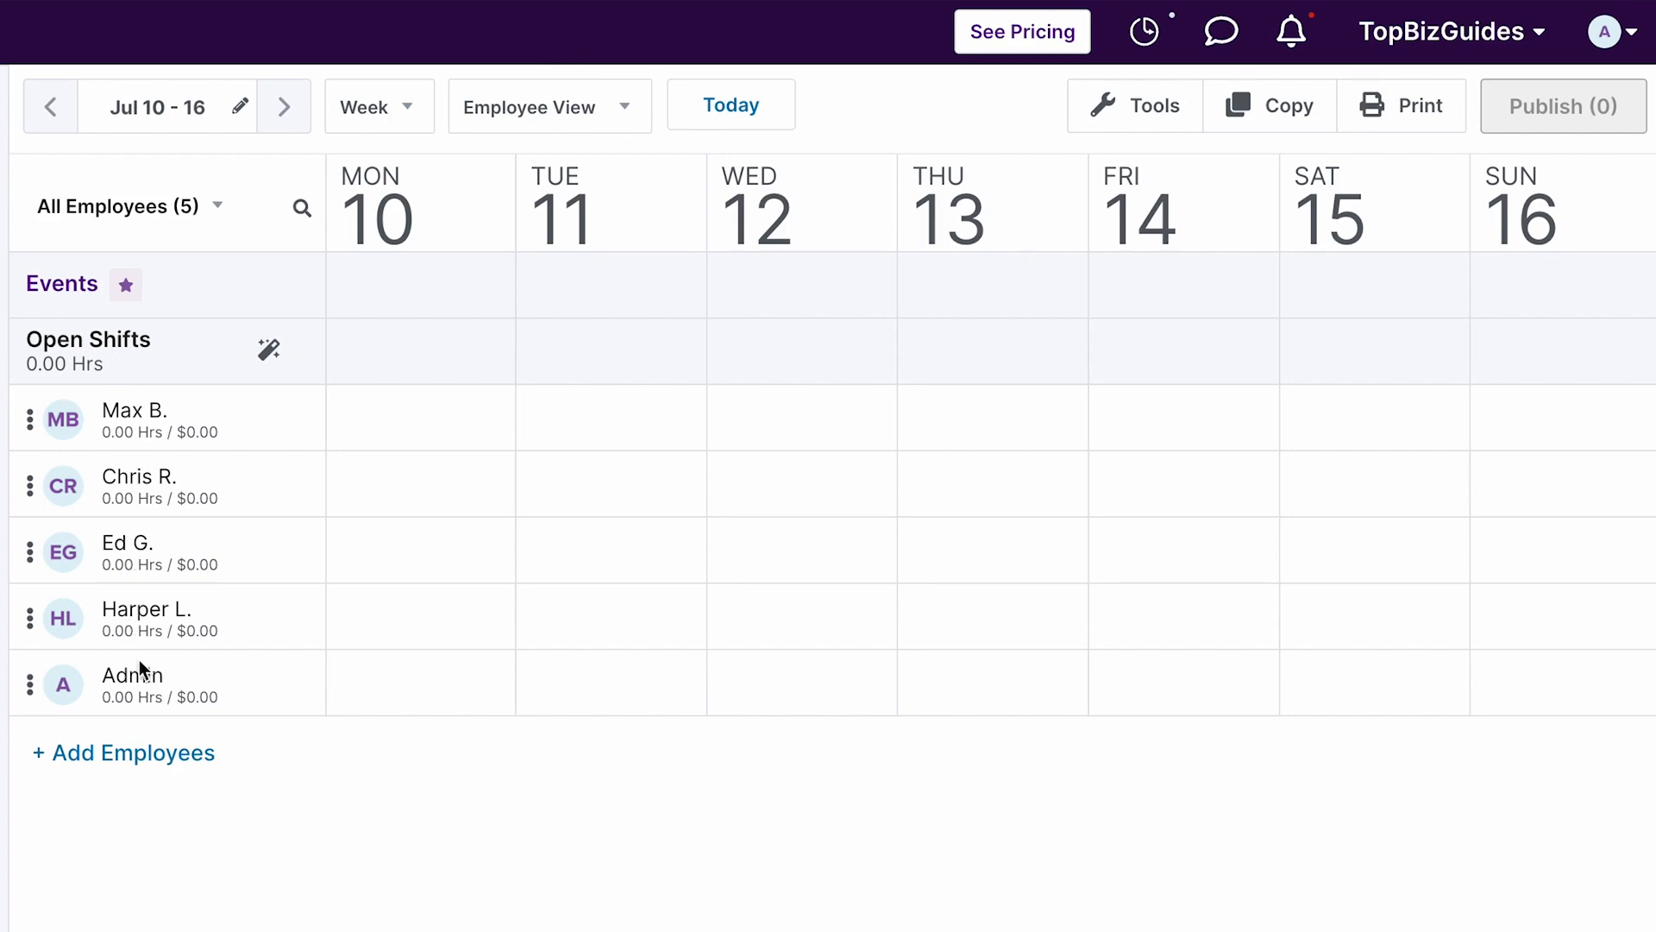
{"action": "left_click", "coordinate": [560, 129]}
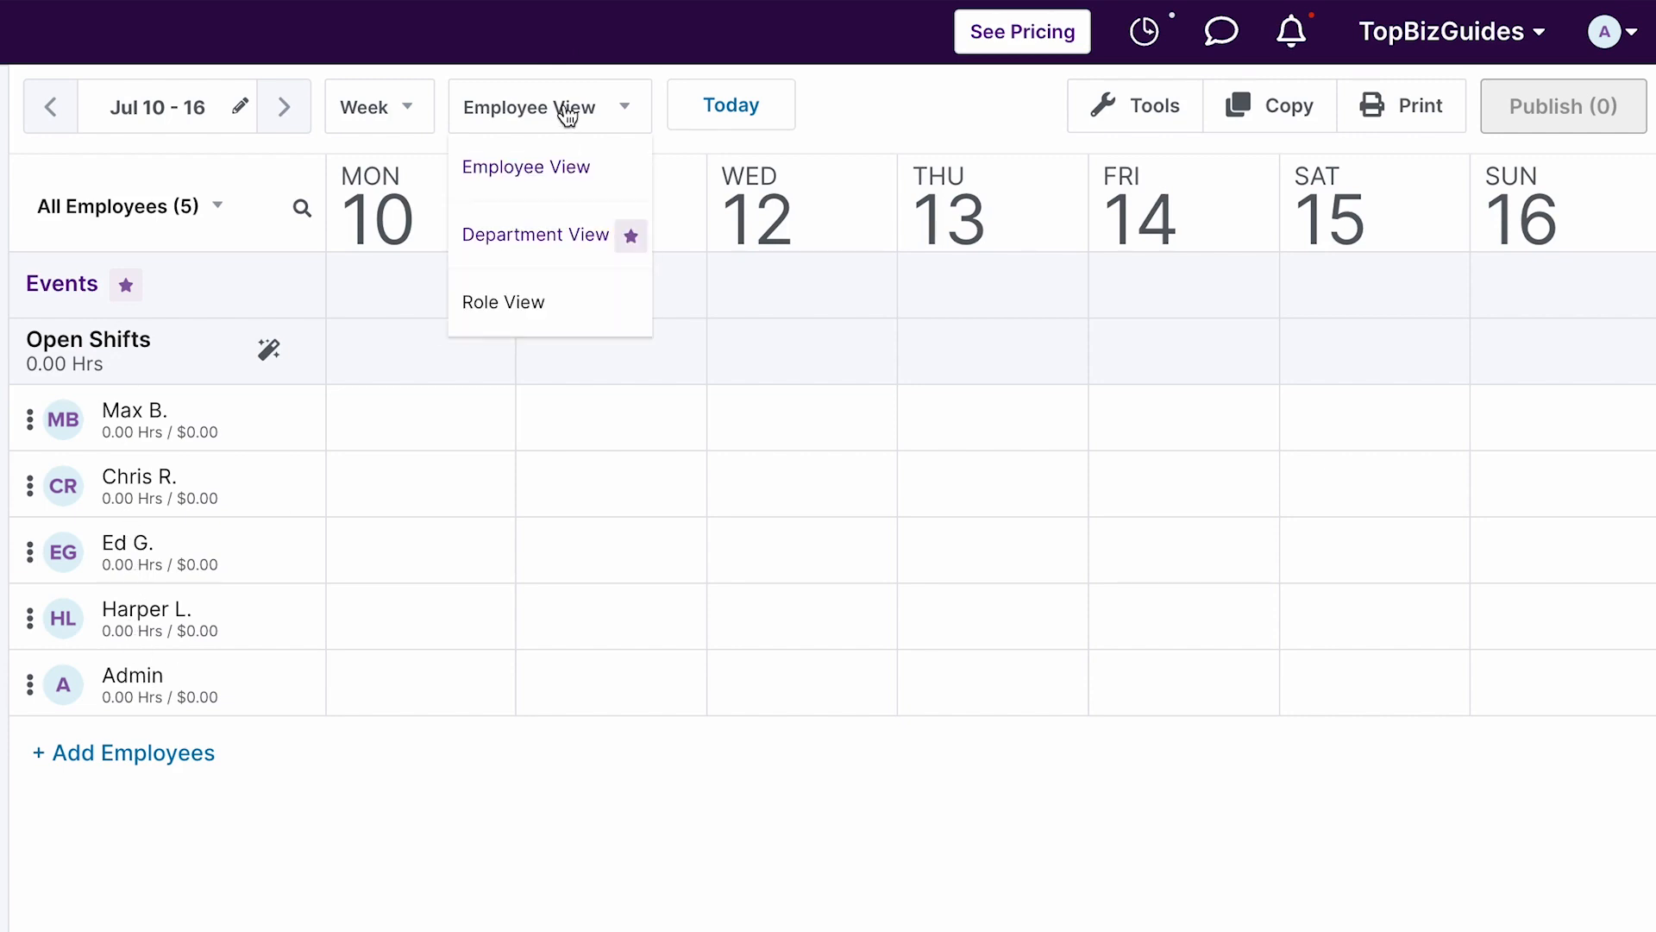
{"action": "left_click", "coordinate": [537, 300]}
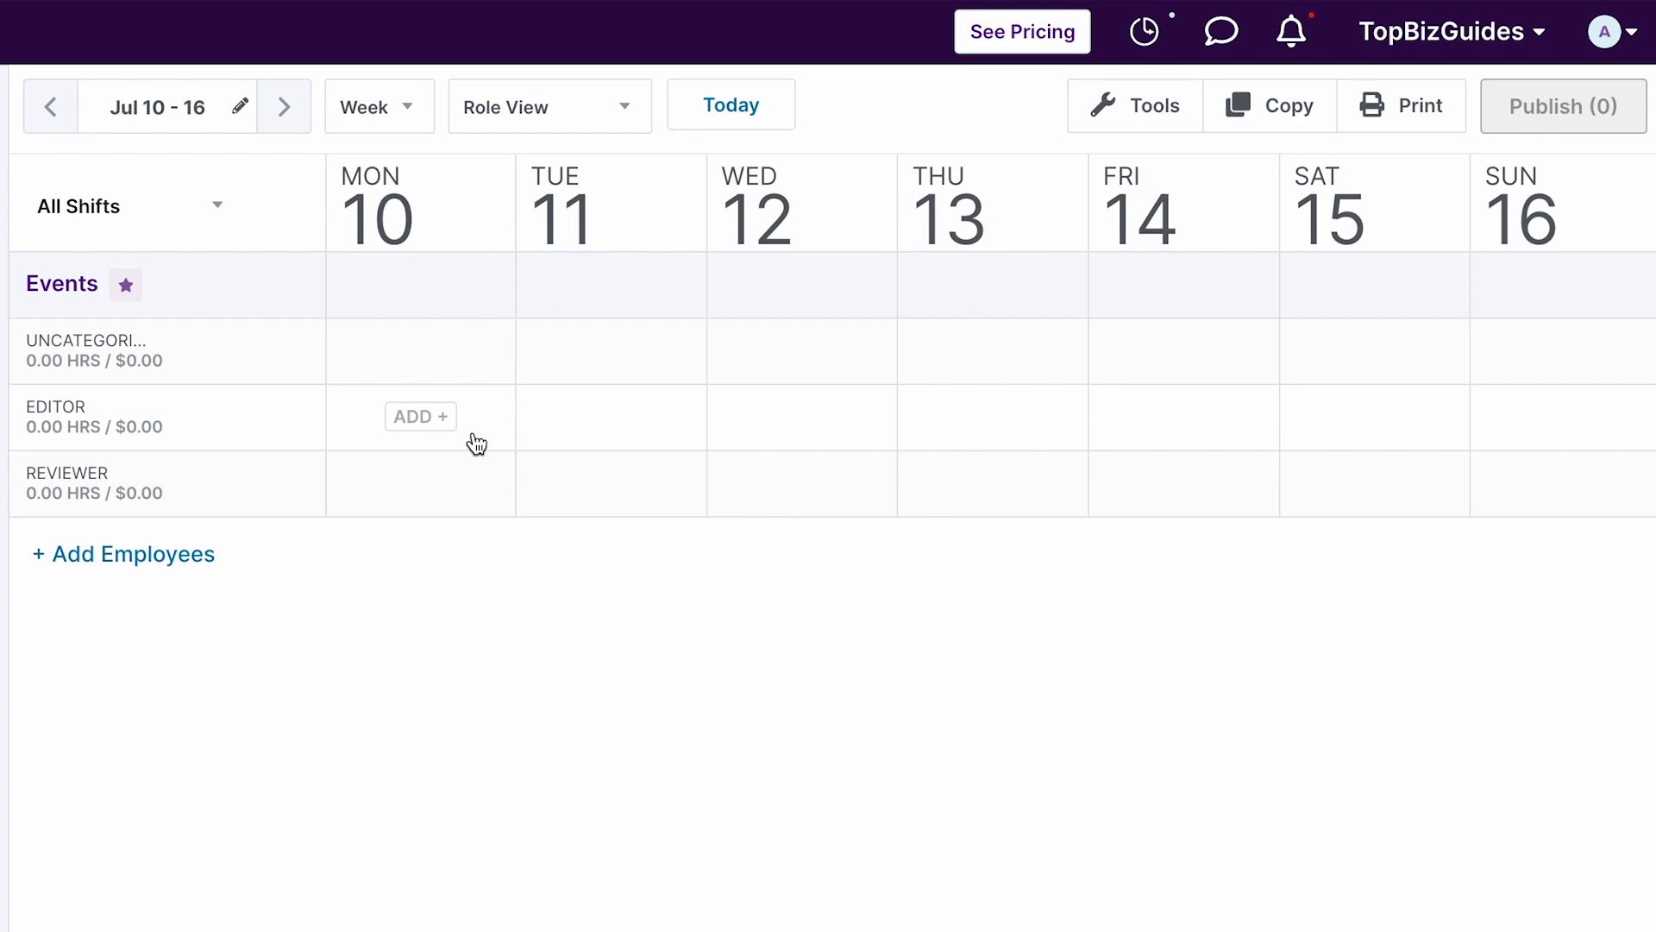
{"action": "left_click", "coordinate": [554, 104]}
{"action": "left_click", "coordinate": [551, 176]}
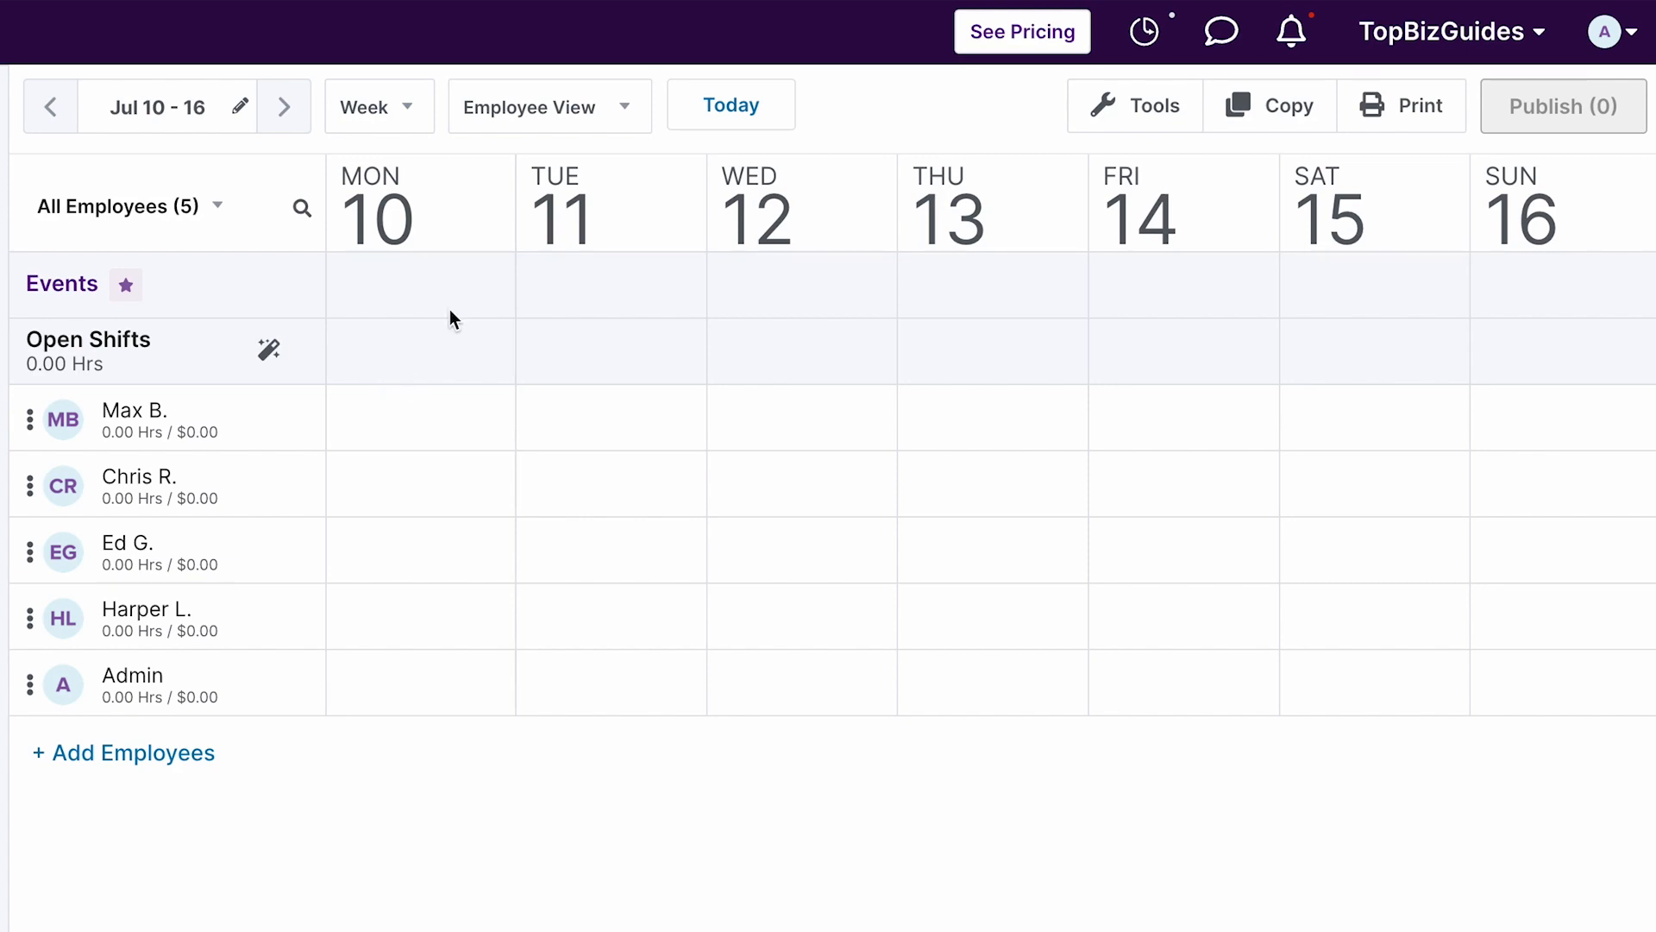
Step: Return the schedule to the current week
{"action": "mouse_move", "coordinate": [457, 329]}
{"action": "mouse_move", "coordinate": [441, 431]}
{"action": "left_click", "coordinate": [715, 121]}
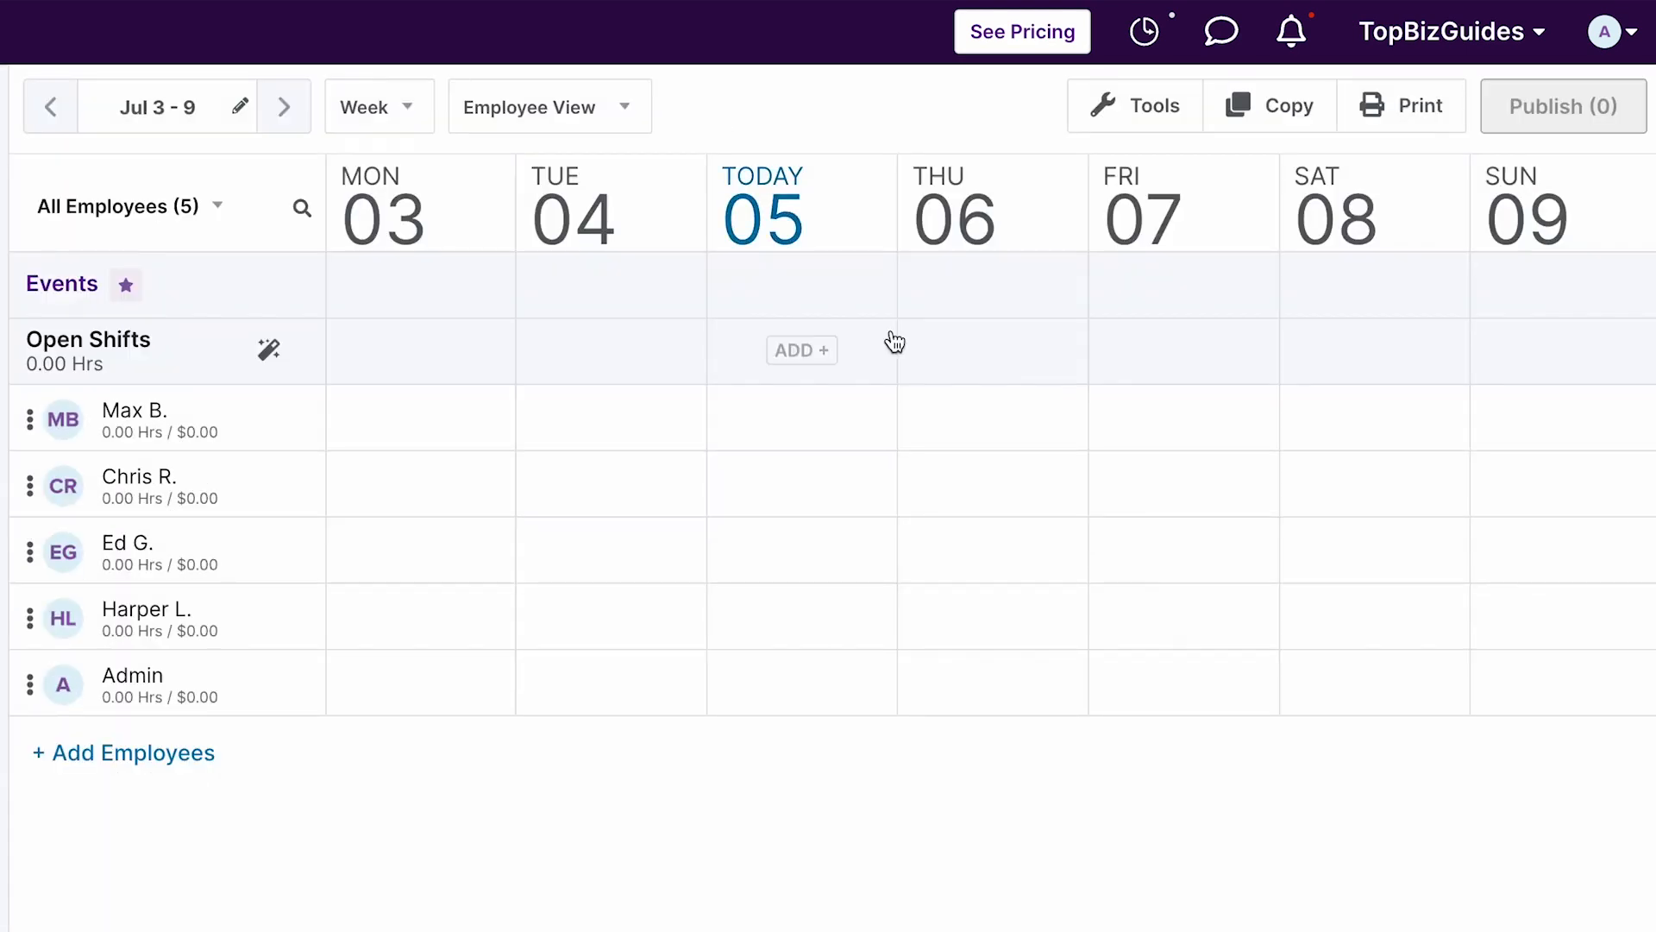
Step: Add a blue 9:00 AM–5:00 PM Editor shift for the first listed employee on Thursday and Friday, without shift notes
{"action": "mouse_move", "coordinate": [974, 414]}
{"action": "left_click", "coordinate": [977, 414]}
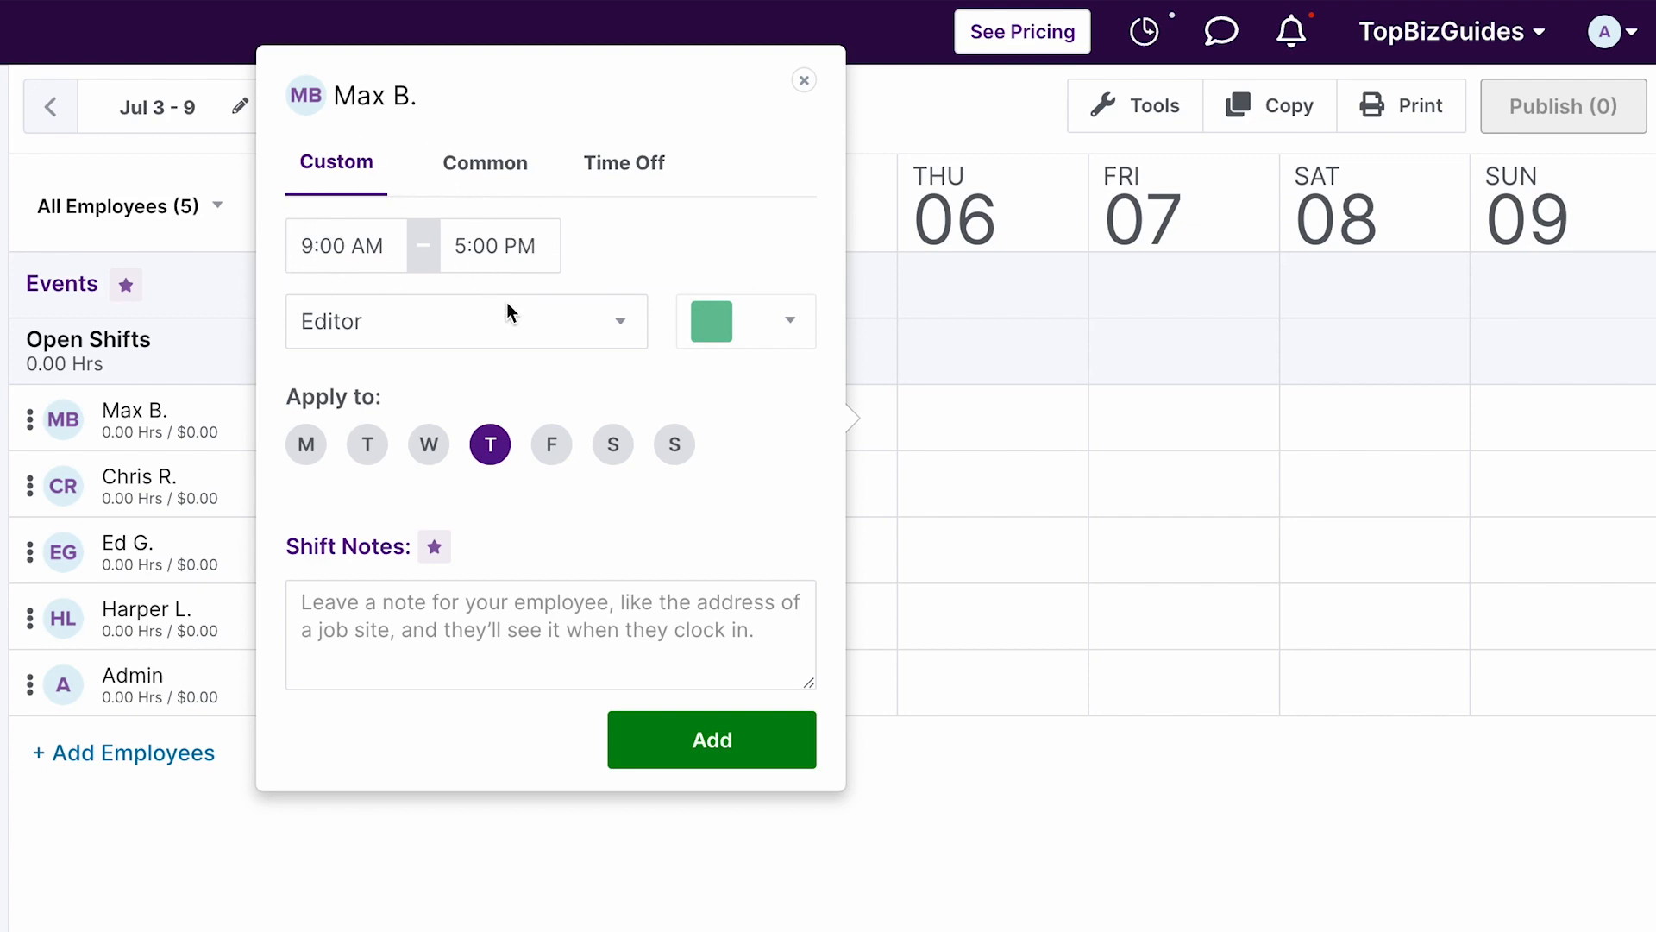
{"action": "left_click", "coordinate": [619, 326]}
{"action": "left_click", "coordinate": [620, 325]}
{"action": "left_click", "coordinate": [736, 319]}
{"action": "left_click", "coordinate": [678, 403]}
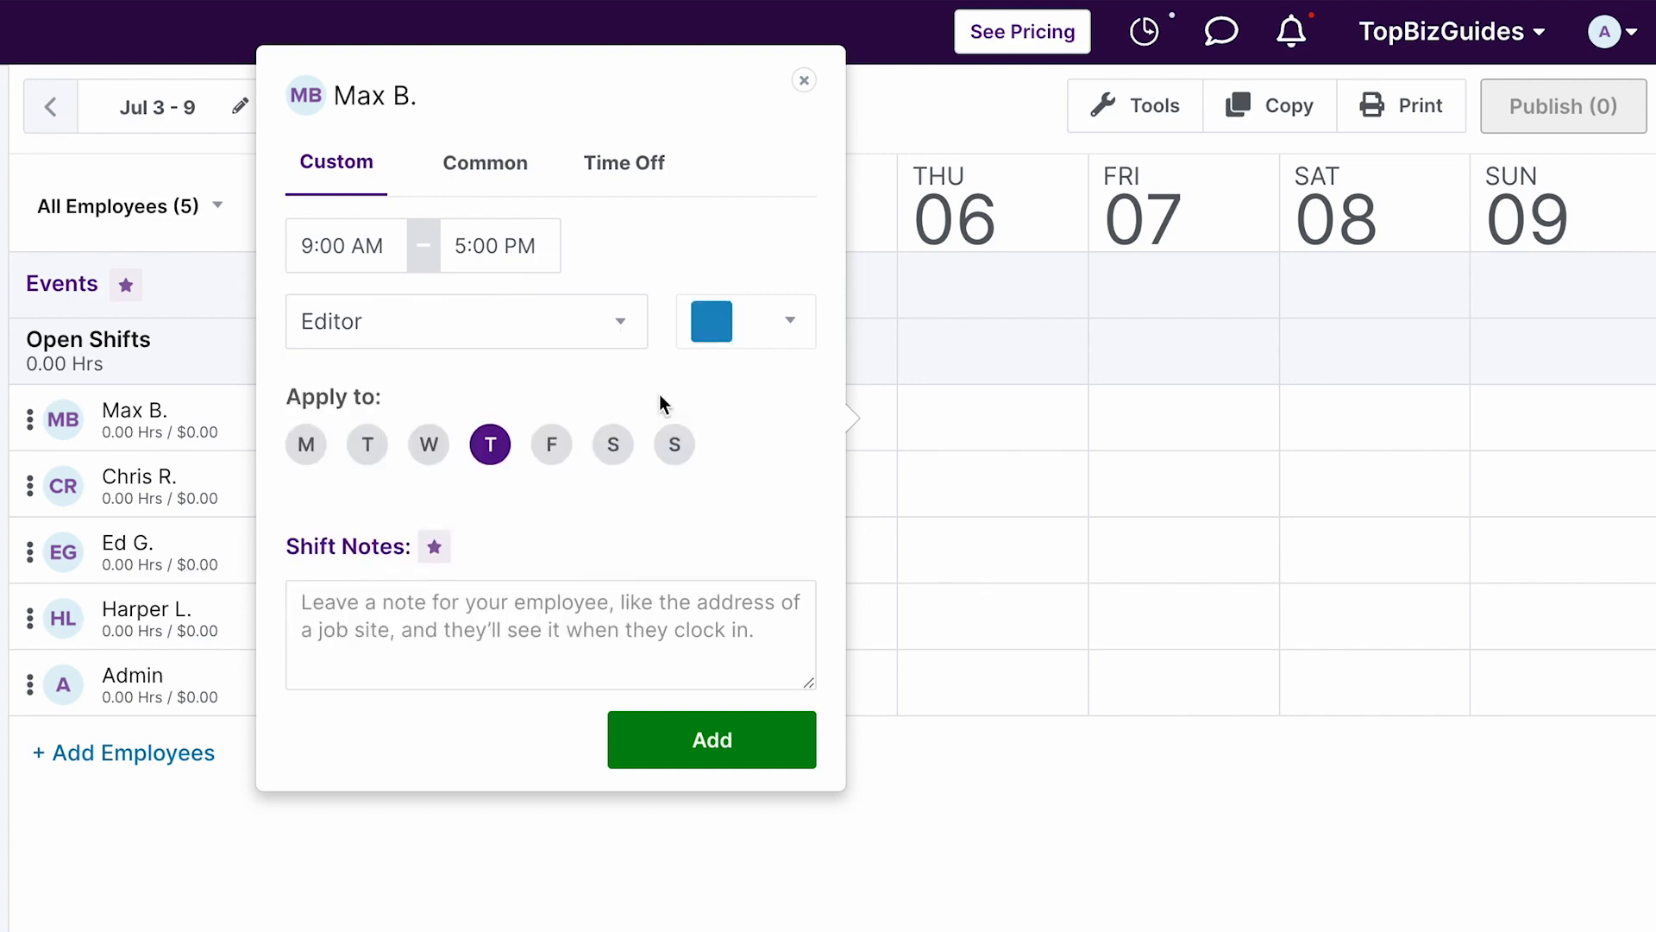
{"action": "left_click", "coordinate": [546, 440]}
{"action": "left_click", "coordinate": [495, 628]}
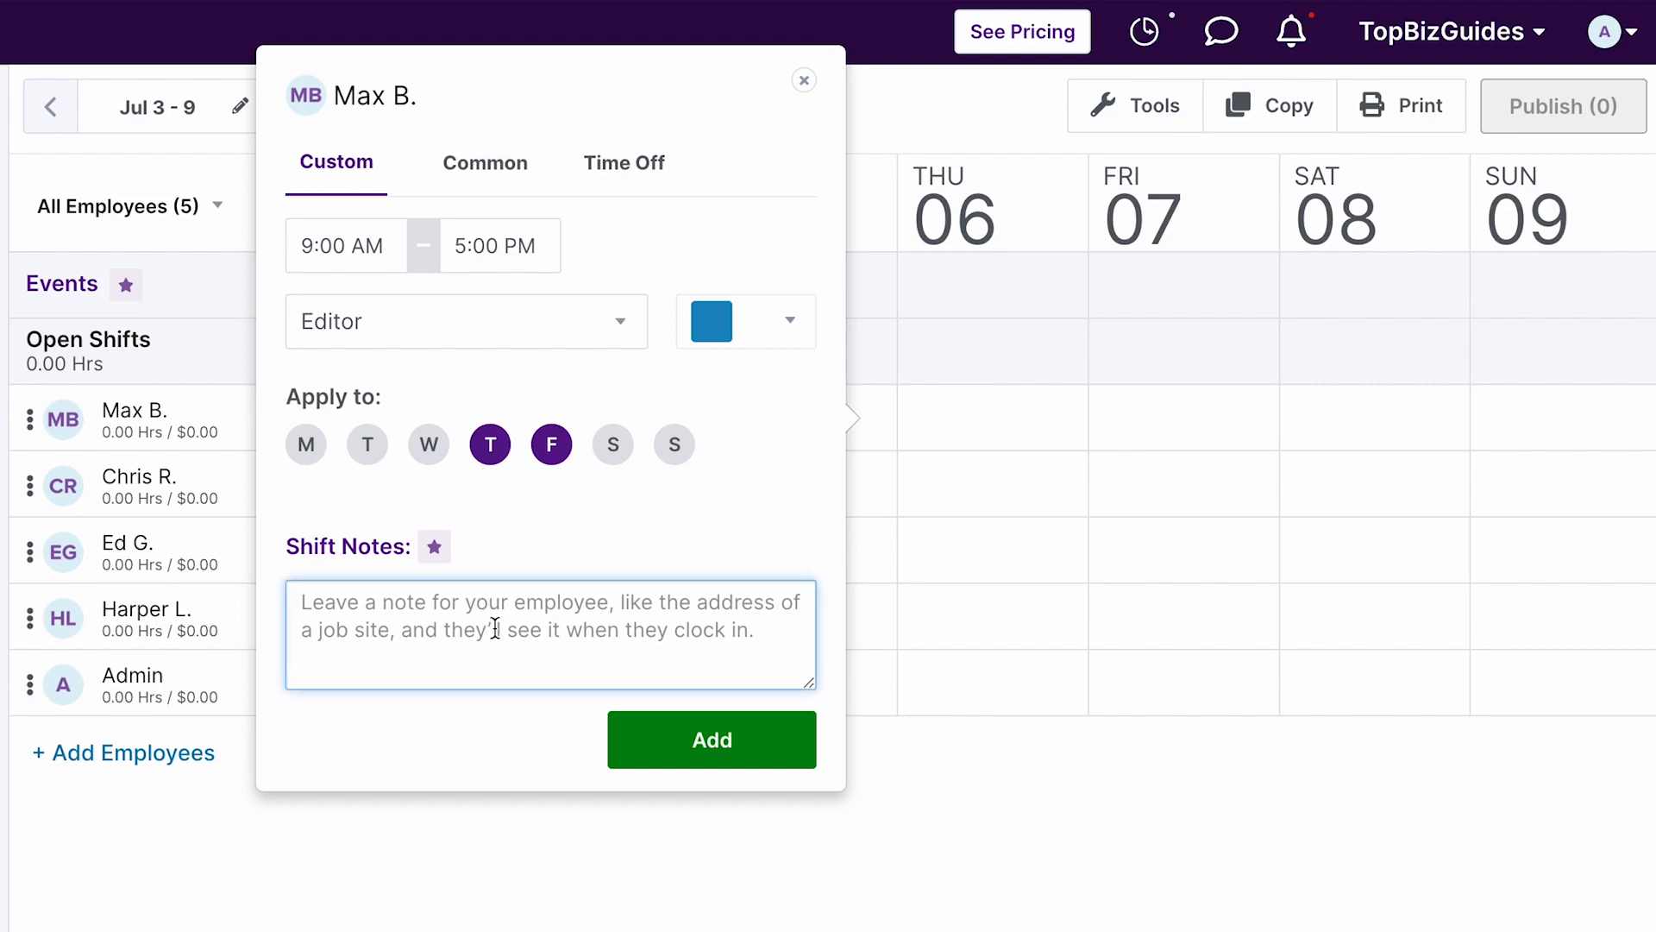
{"action": "left_click", "coordinate": [695, 727]}
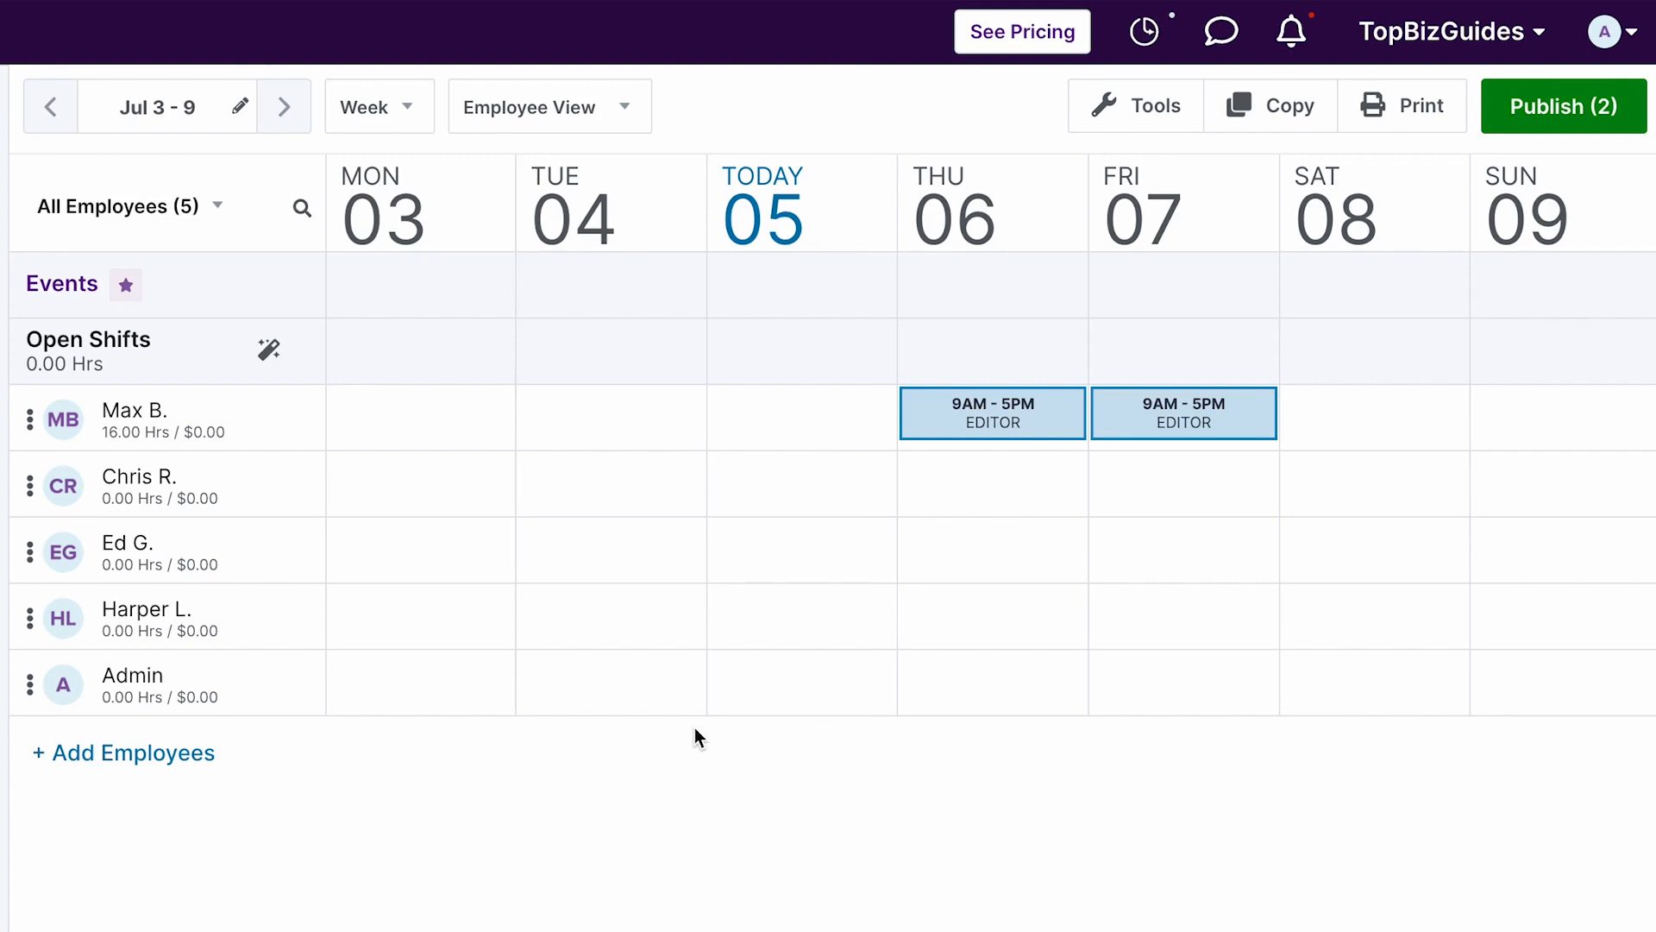
Step: Duplicate the first employee's Thursday and Friday Editor shifts
{"action": "mouse_move", "coordinate": [993, 481]}
{"action": "mouse_move", "coordinate": [1036, 425]}
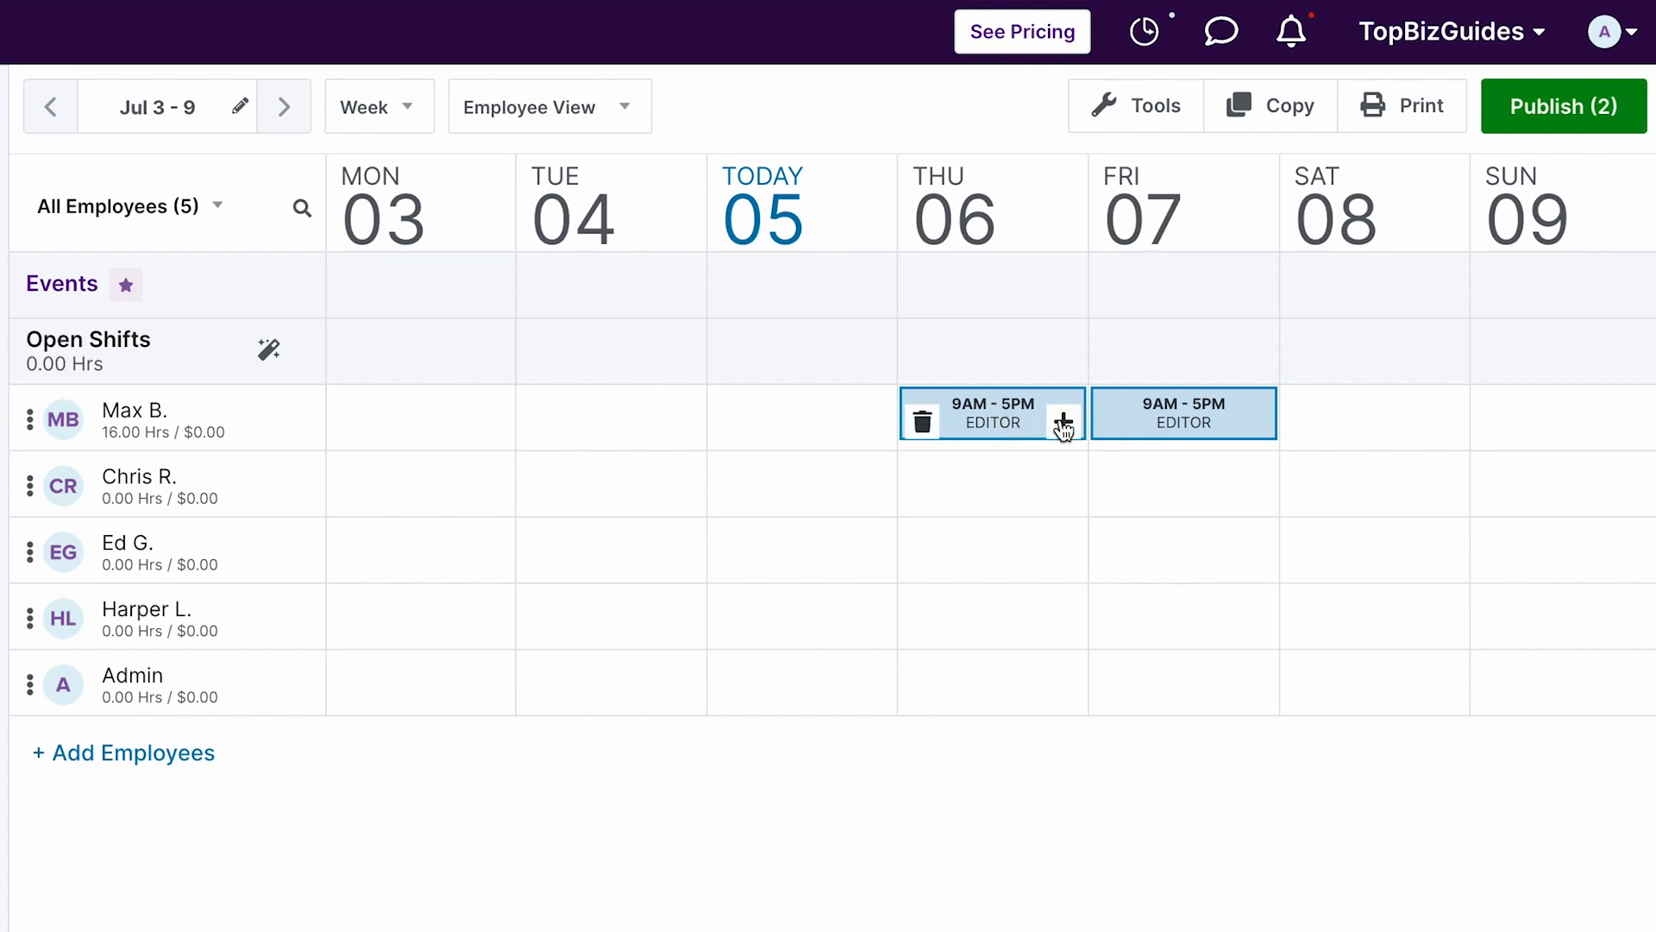
{"action": "left_click", "coordinate": [1061, 422]}
{"action": "mouse_move", "coordinate": [1125, 433]}
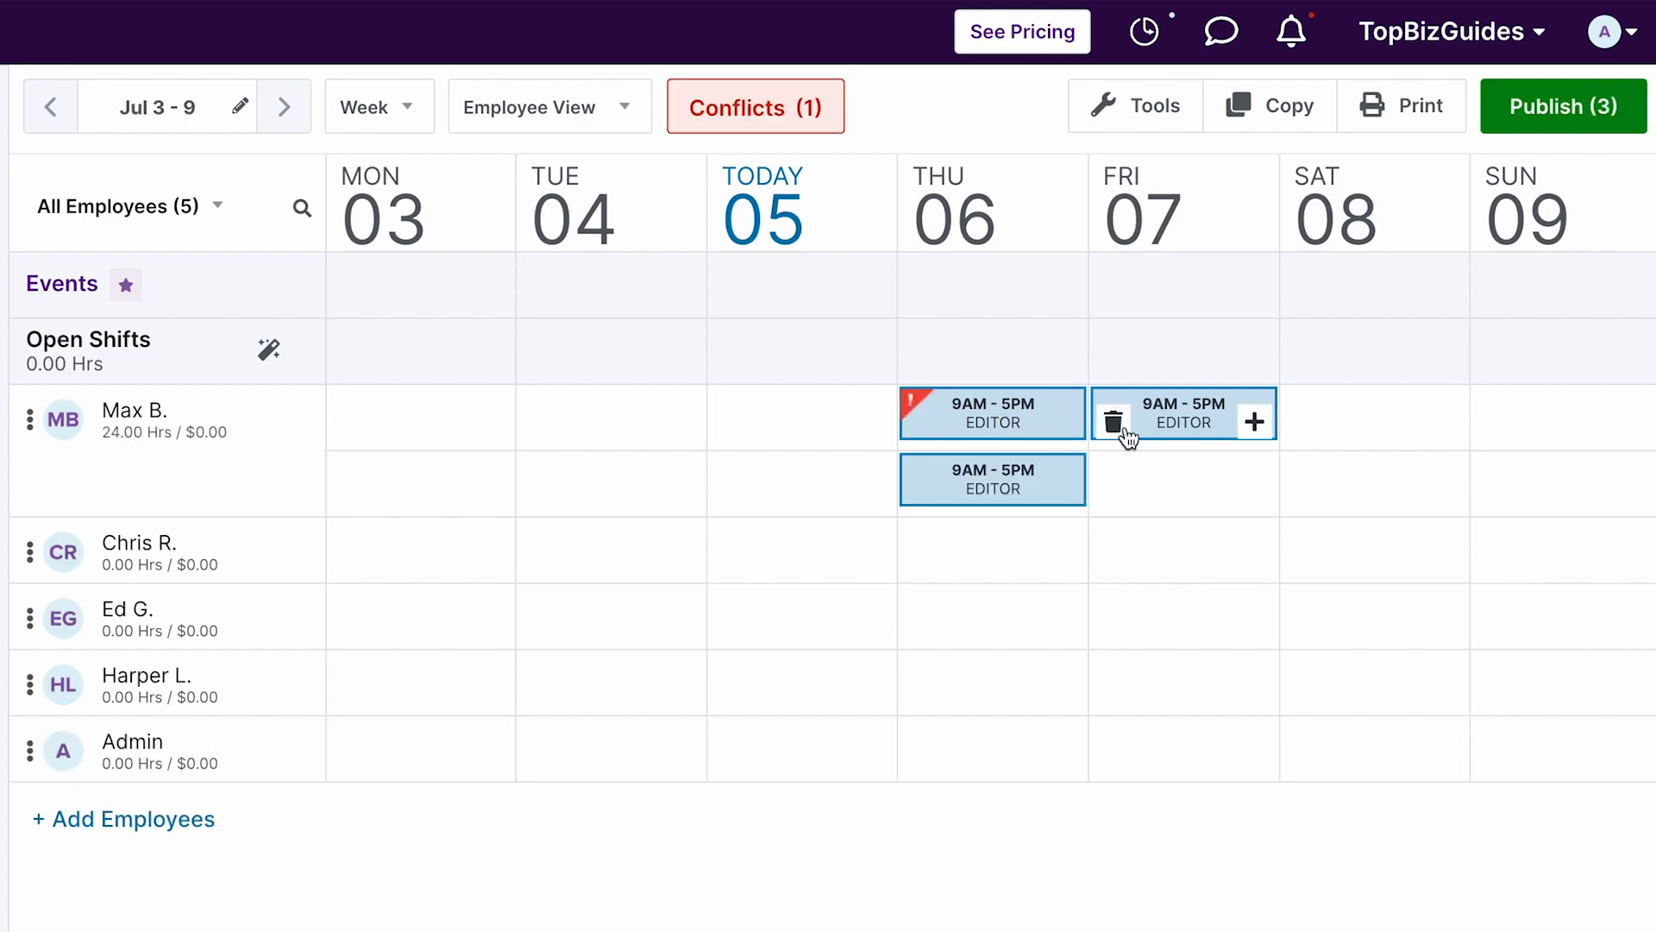
{"action": "left_click", "coordinate": [1255, 422]}
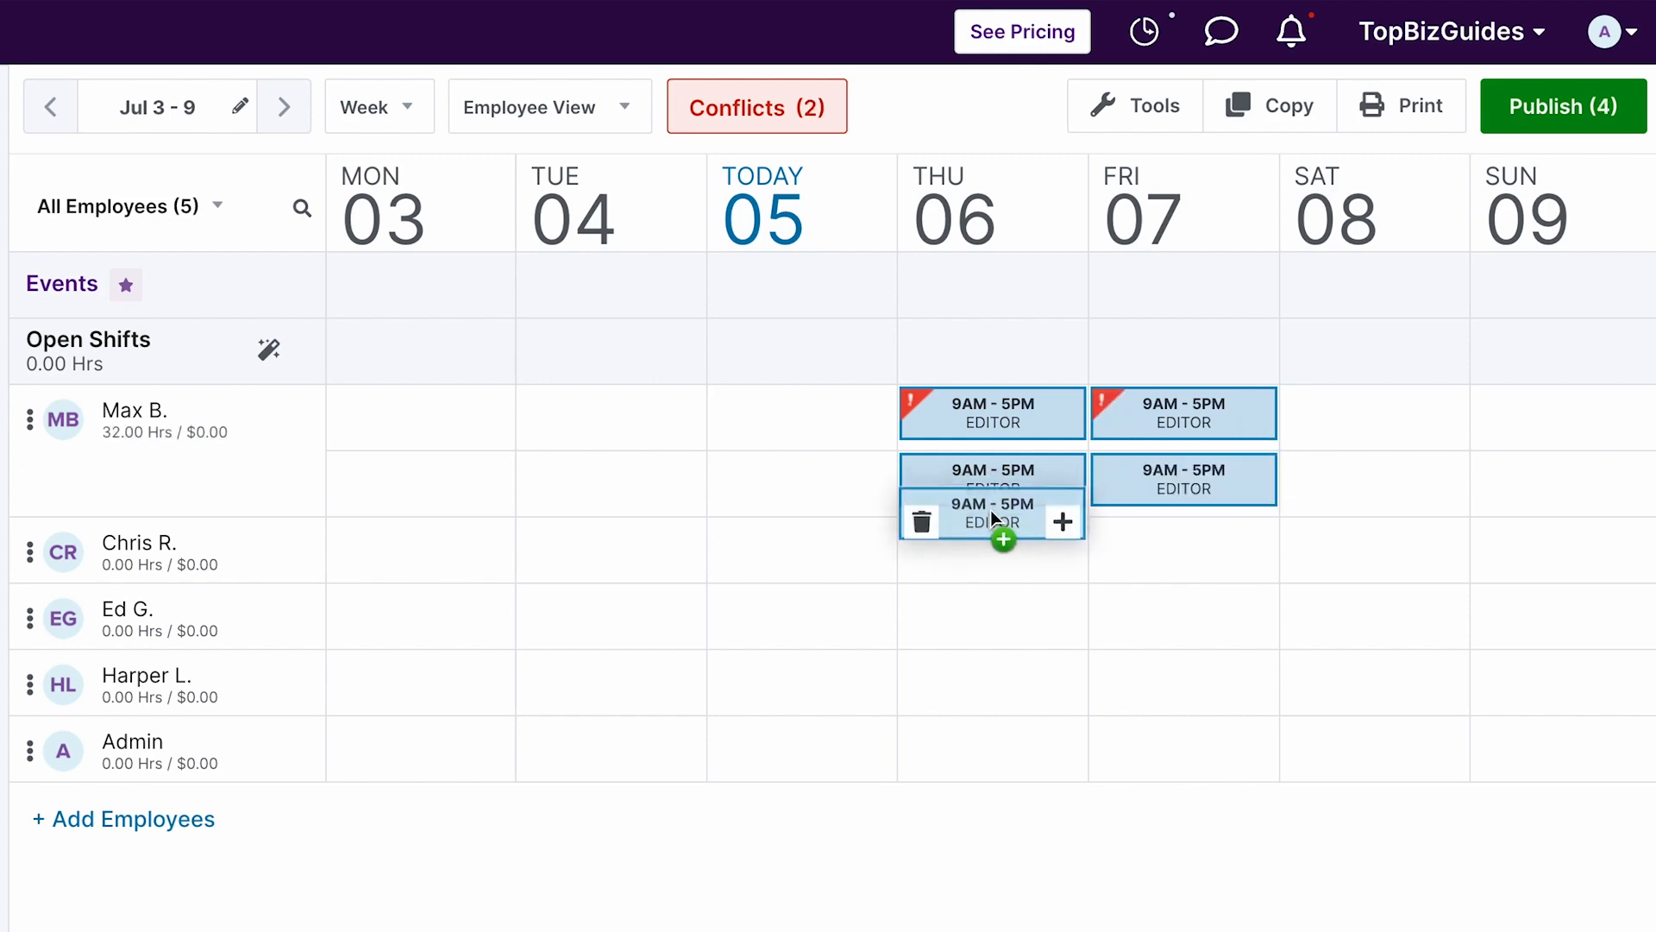
Step: Reassign the duplicated Thursday and Friday shifts to the second listed employee on the same days
{"action": "left_click_drag", "start_coordinate": [993, 479], "coordinate": [990, 550]}
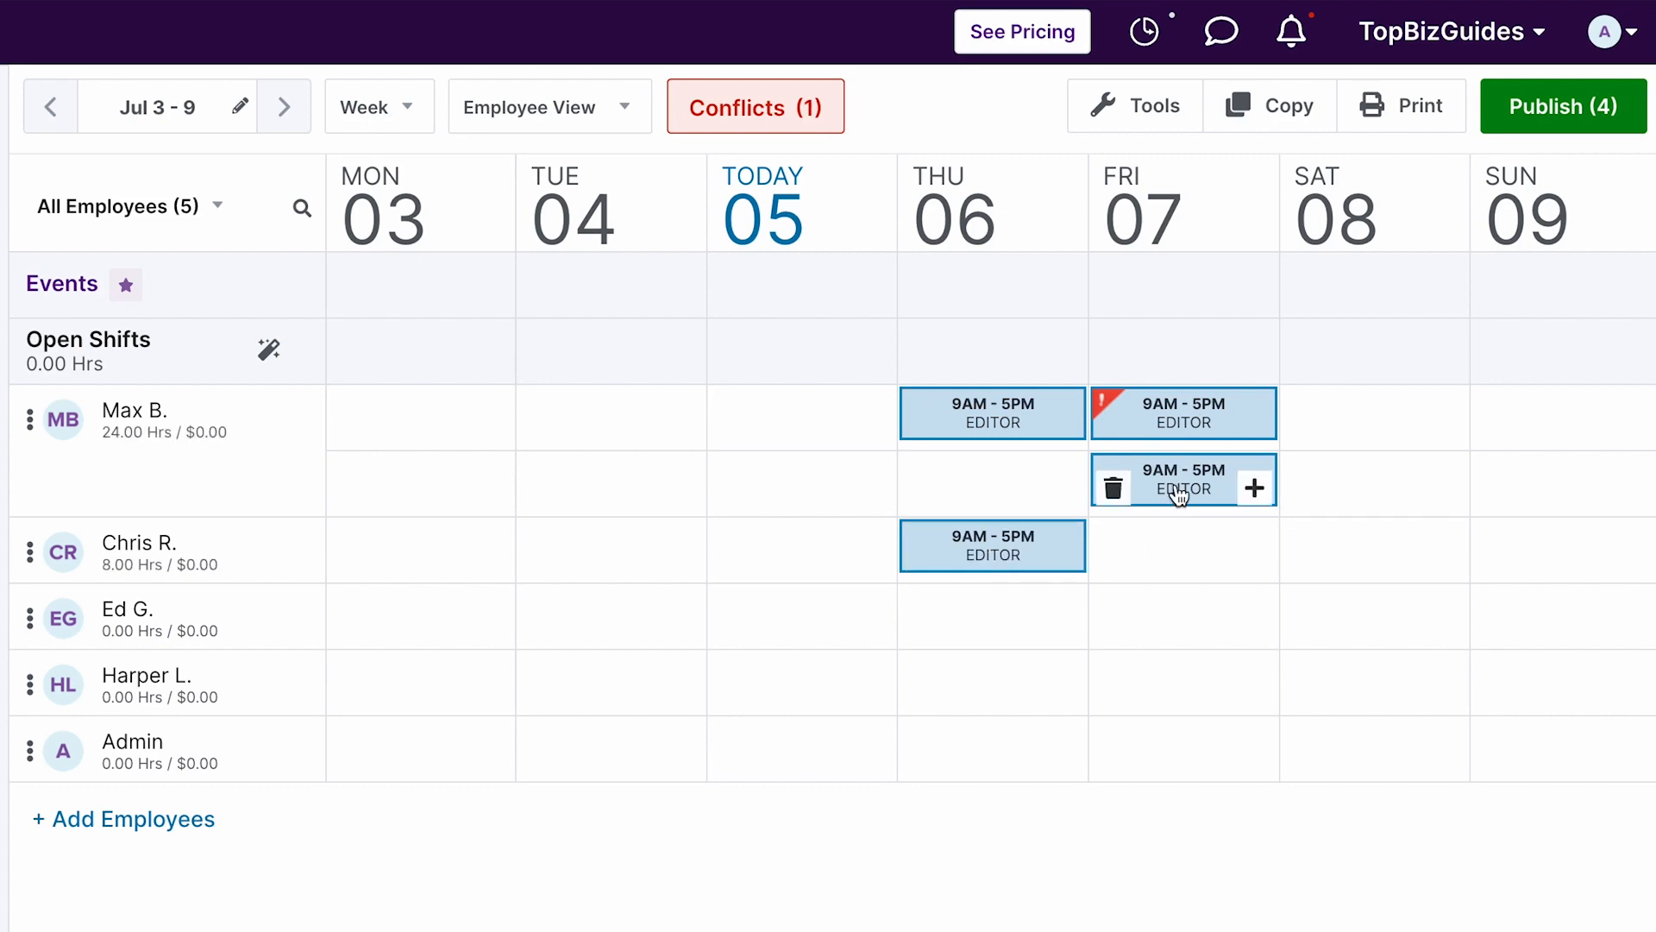
{"action": "mouse_move", "coordinate": [1110, 405]}
{"action": "left_click_drag", "start_coordinate": [1199, 471], "coordinate": [1198, 466]}
{"action": "left_click_drag", "start_coordinate": [1172, 483], "coordinate": [1168, 554]}
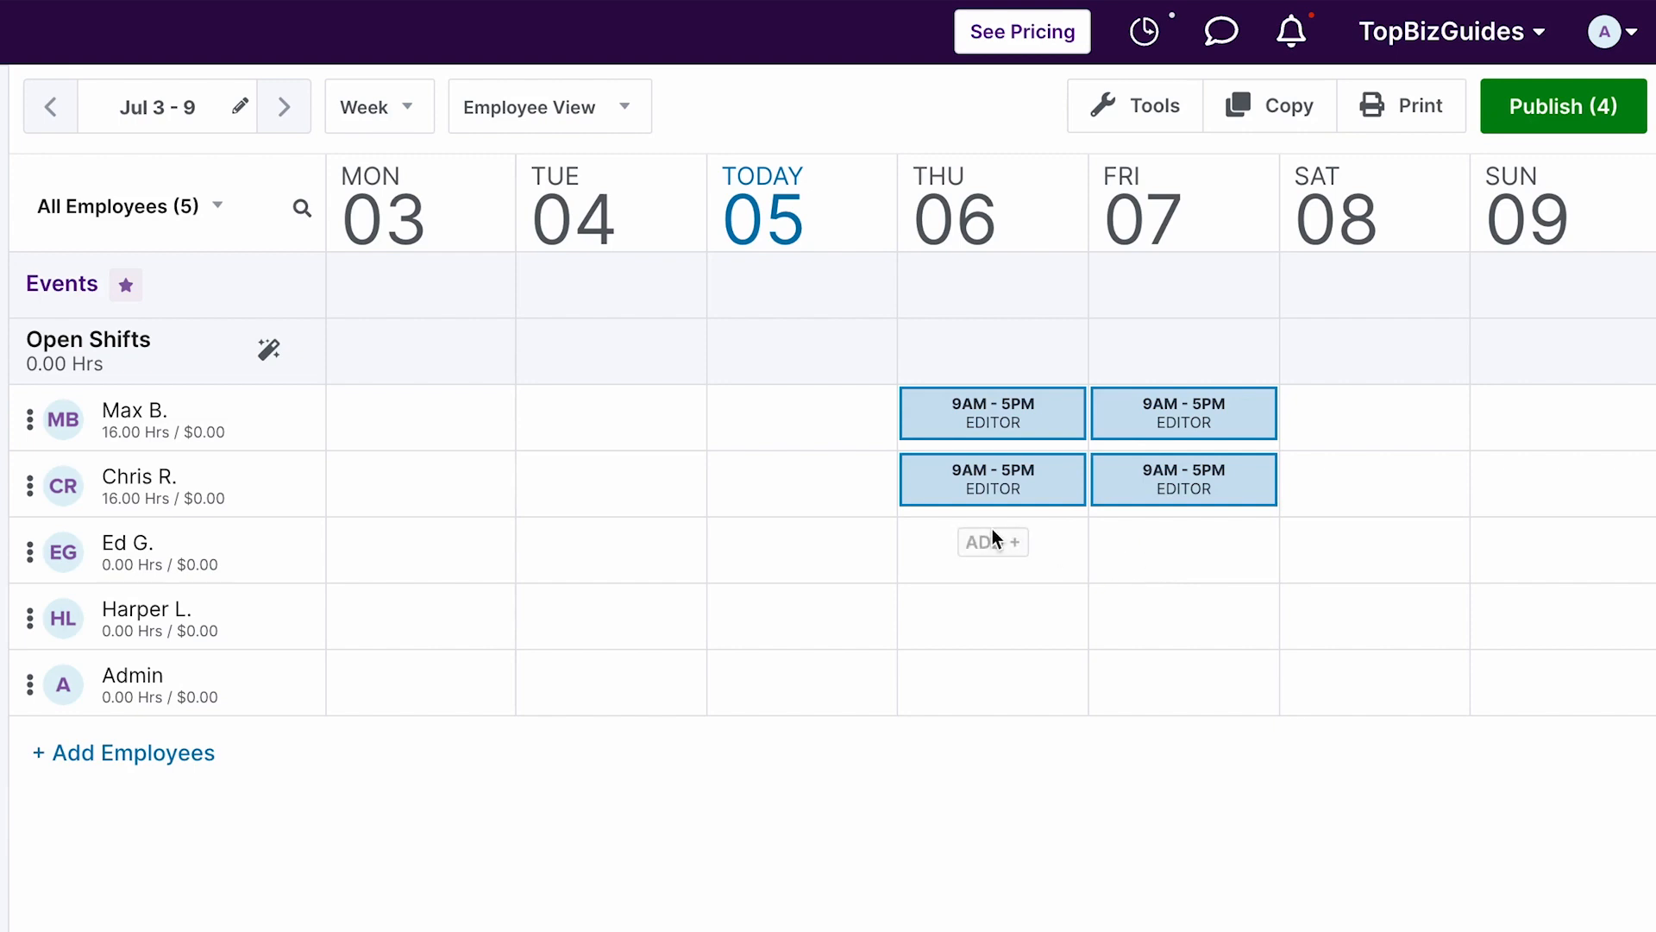
Step: Add a green 9:00 AM–5:00 PM Reviewer shift for the third listed employee on Tuesday, Wednesday and Thursday, without shift notes
{"action": "left_click", "coordinate": [992, 540]}
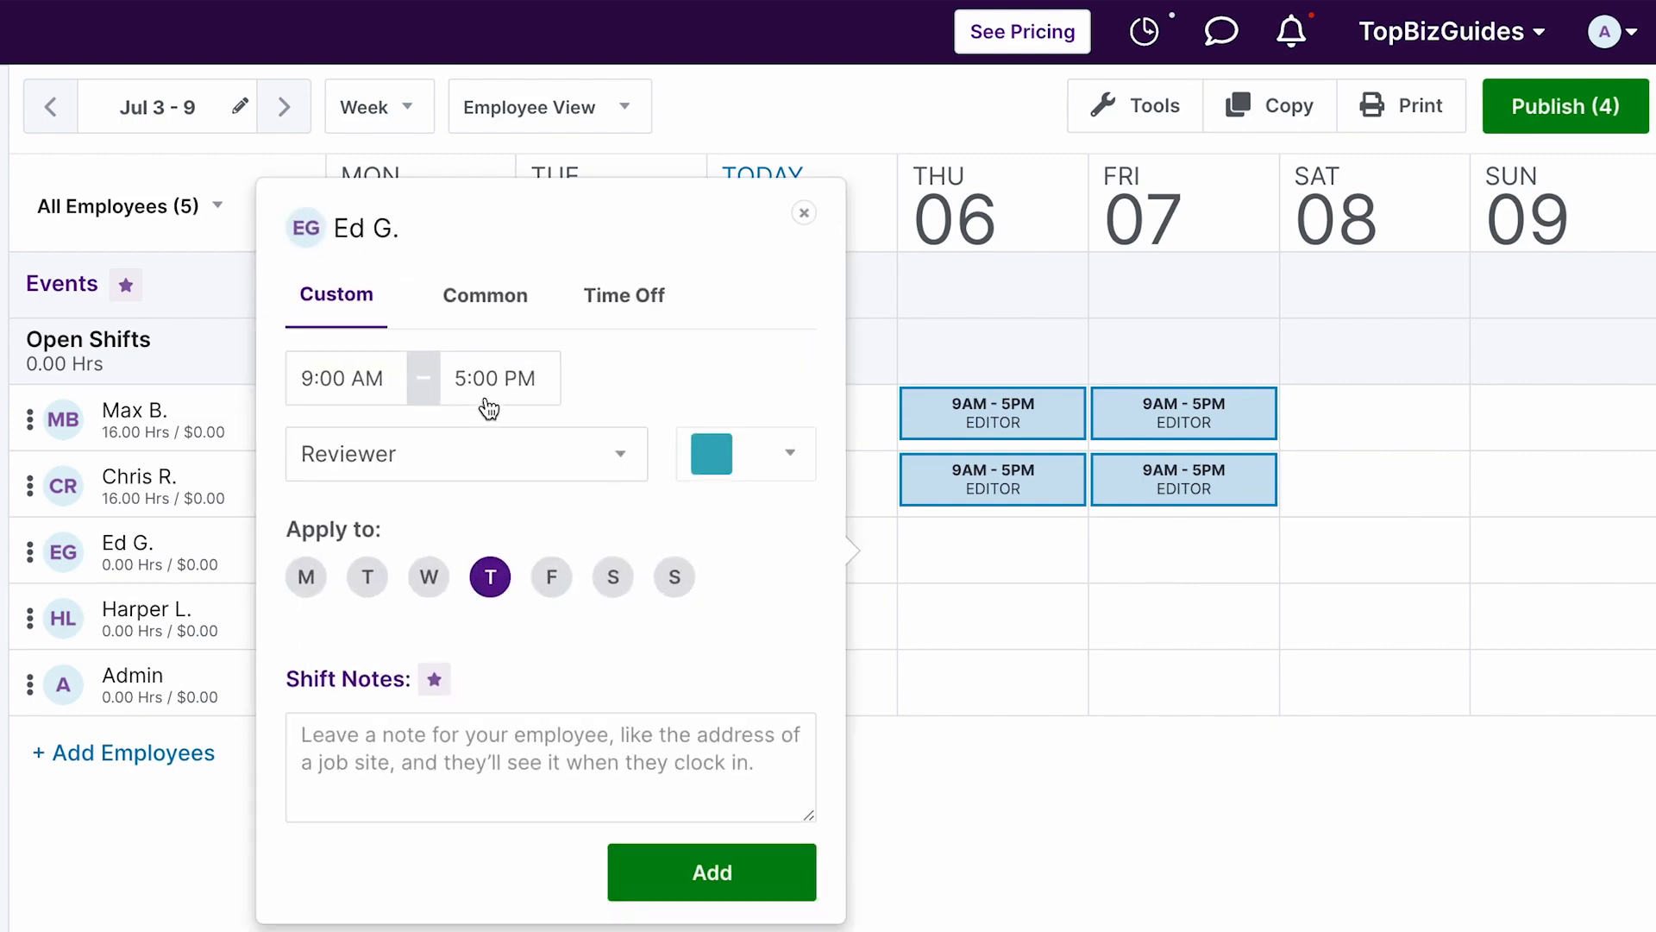
{"action": "left_click", "coordinate": [502, 452]}
{"action": "left_click", "coordinate": [690, 412]}
{"action": "left_click", "coordinate": [762, 448]}
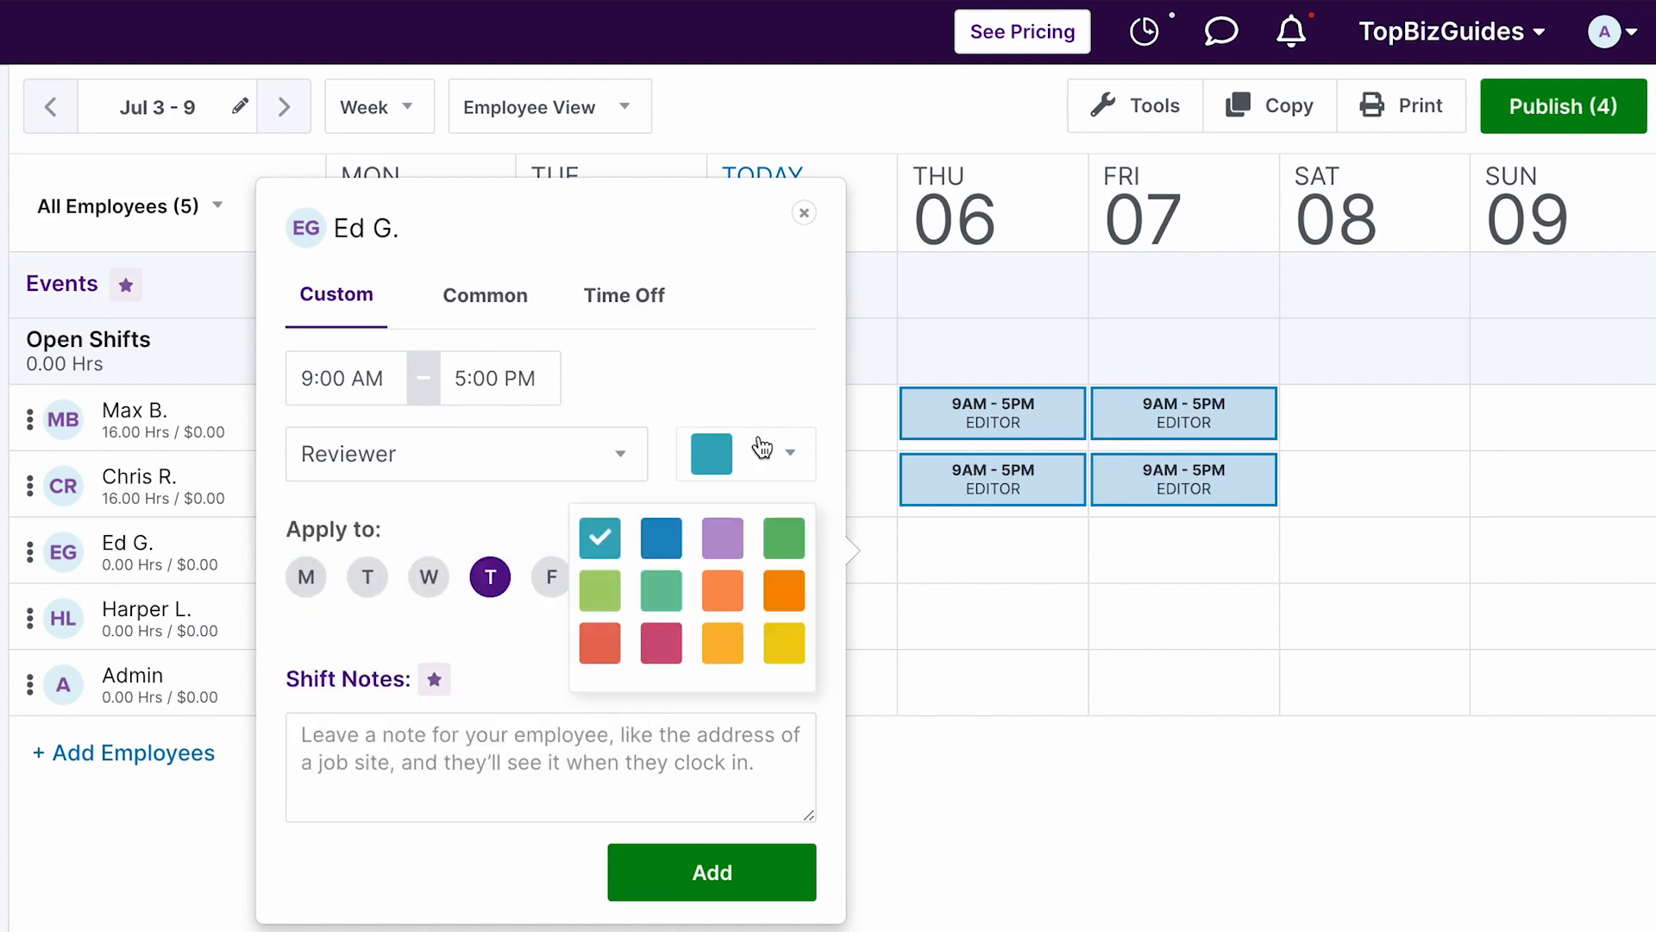
{"action": "left_click", "coordinate": [653, 586]}
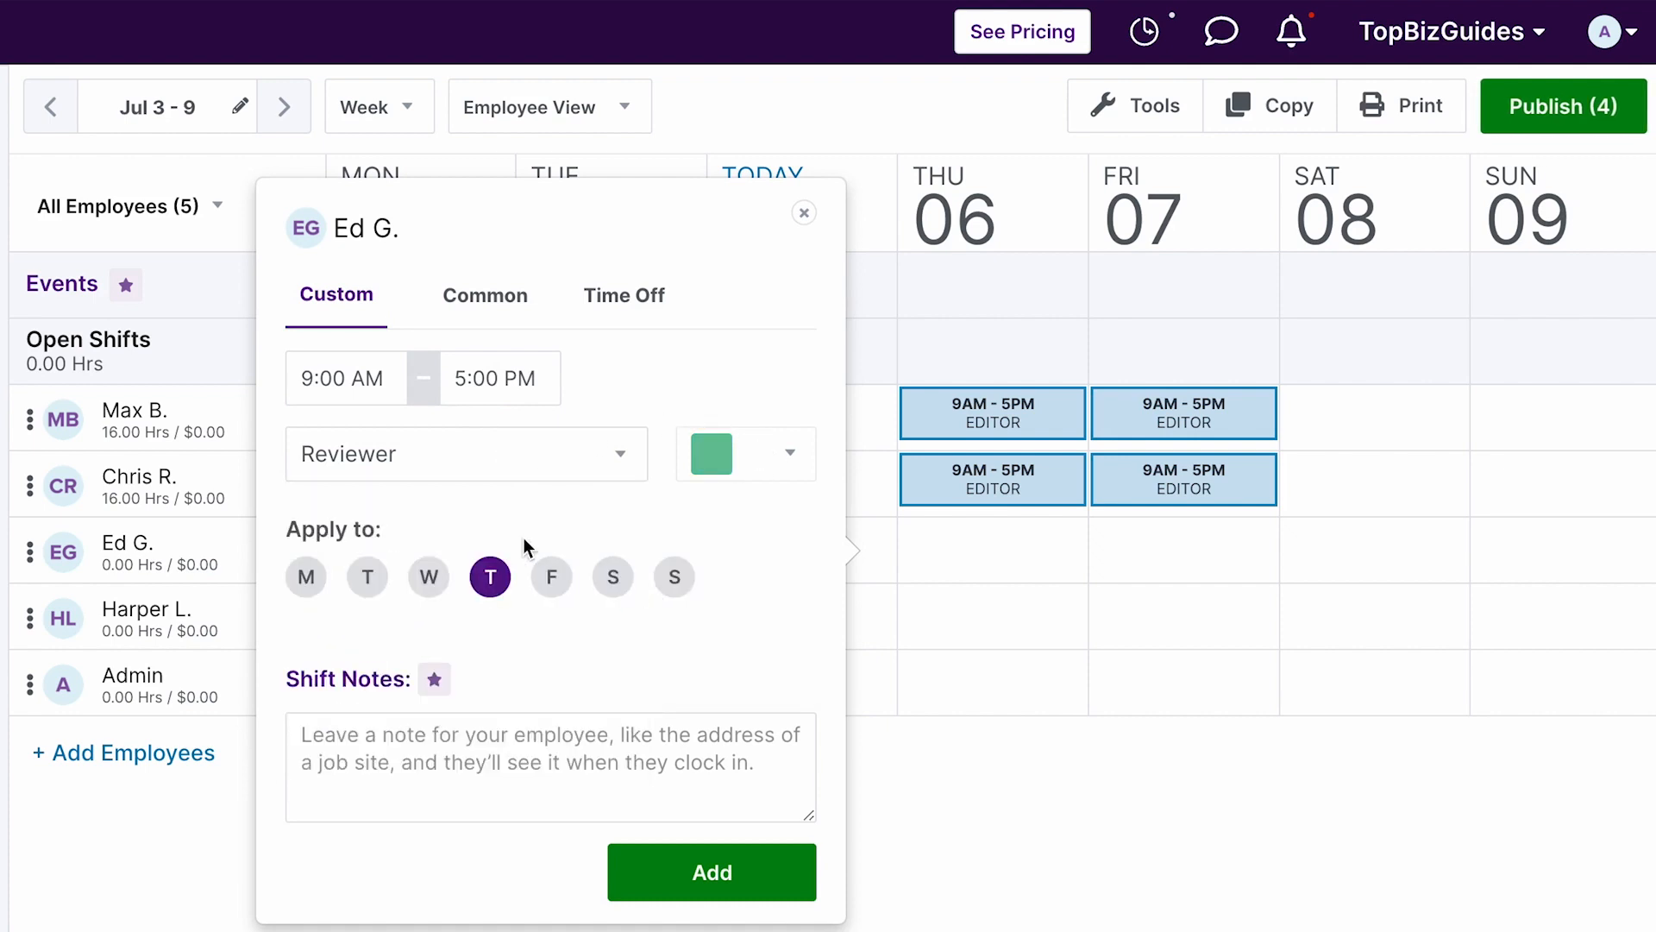
{"action": "left_click", "coordinate": [383, 581]}
{"action": "left_click", "coordinate": [421, 585]}
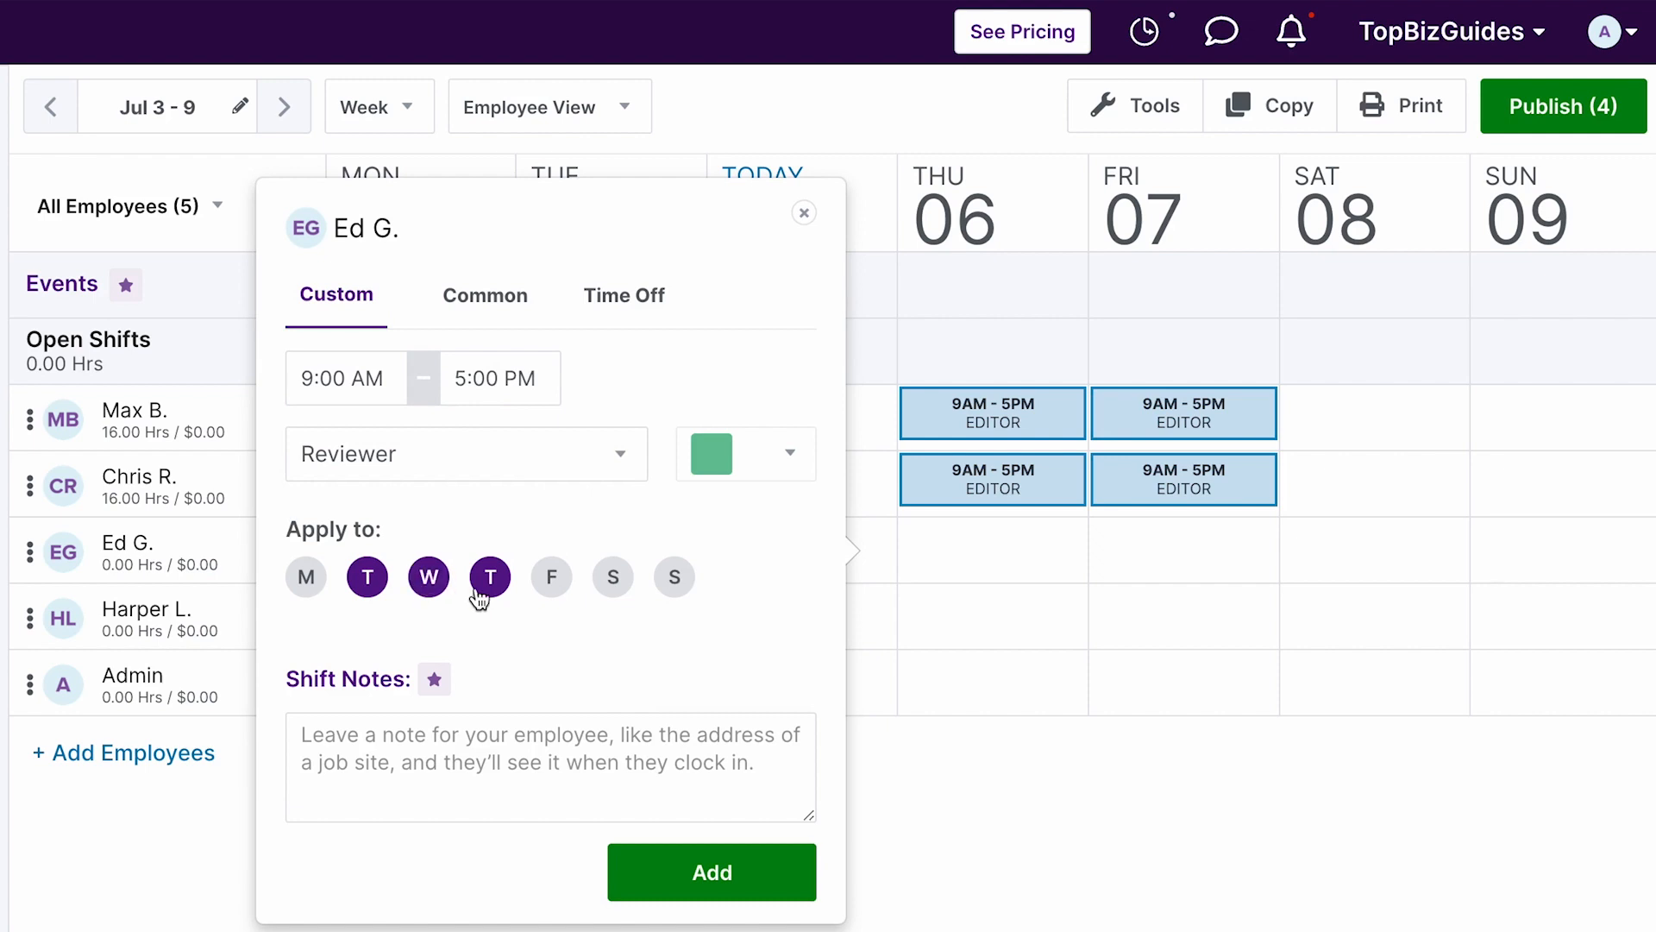
{"action": "left_click", "coordinate": [675, 757]}
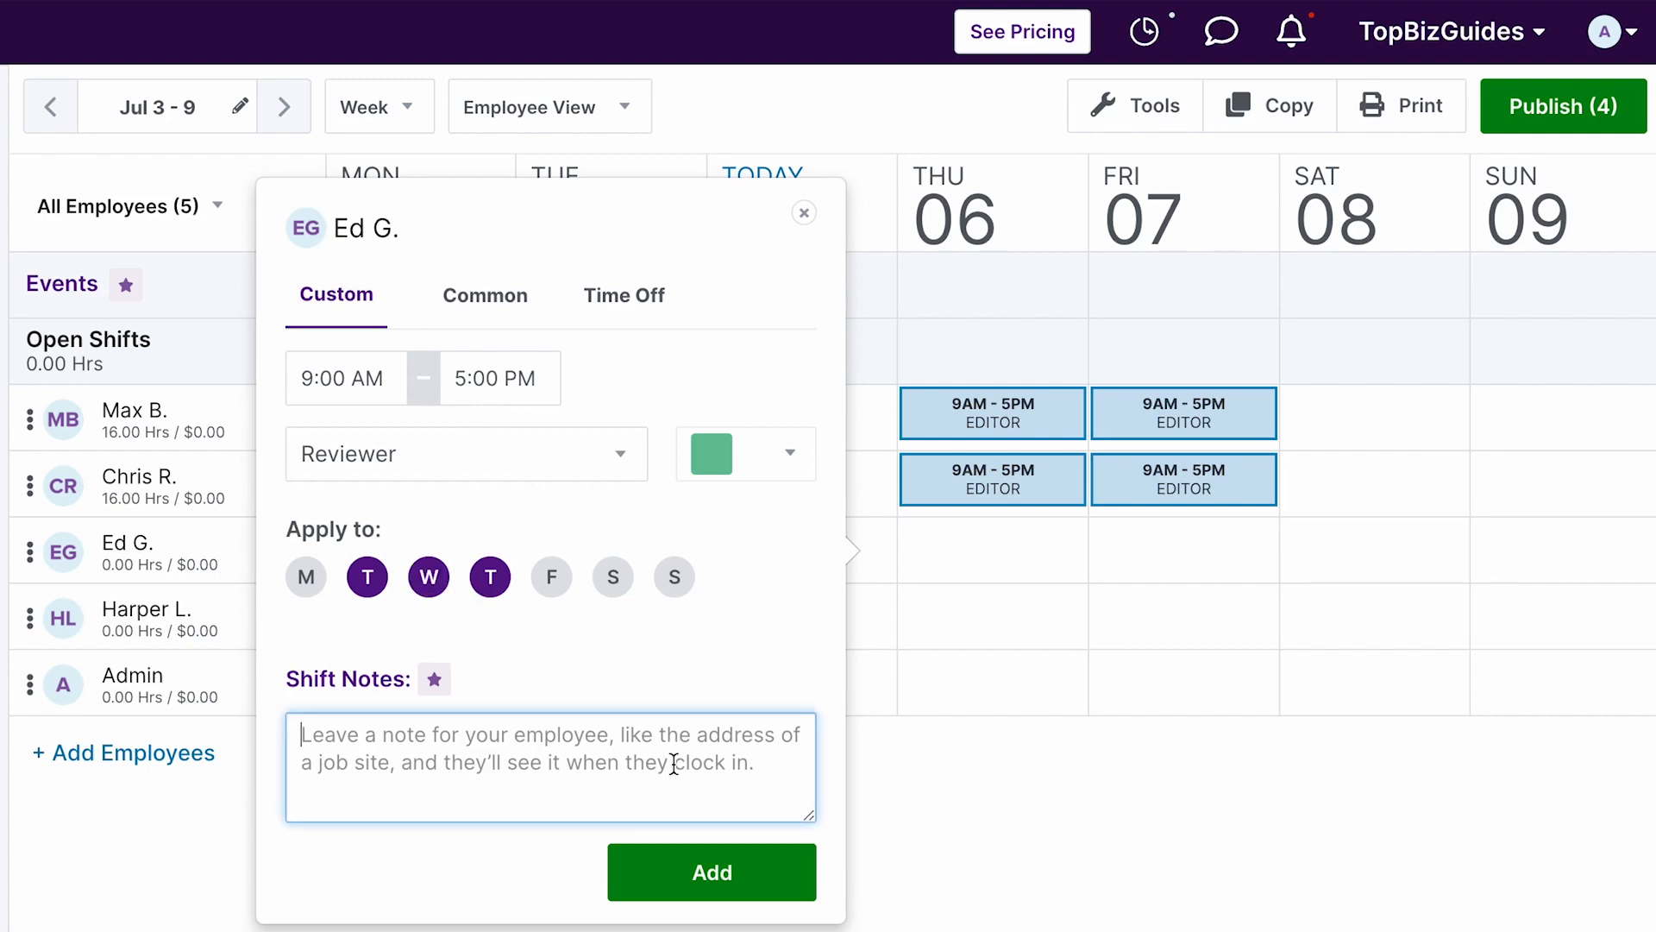
{"action": "left_click", "coordinate": [706, 859]}
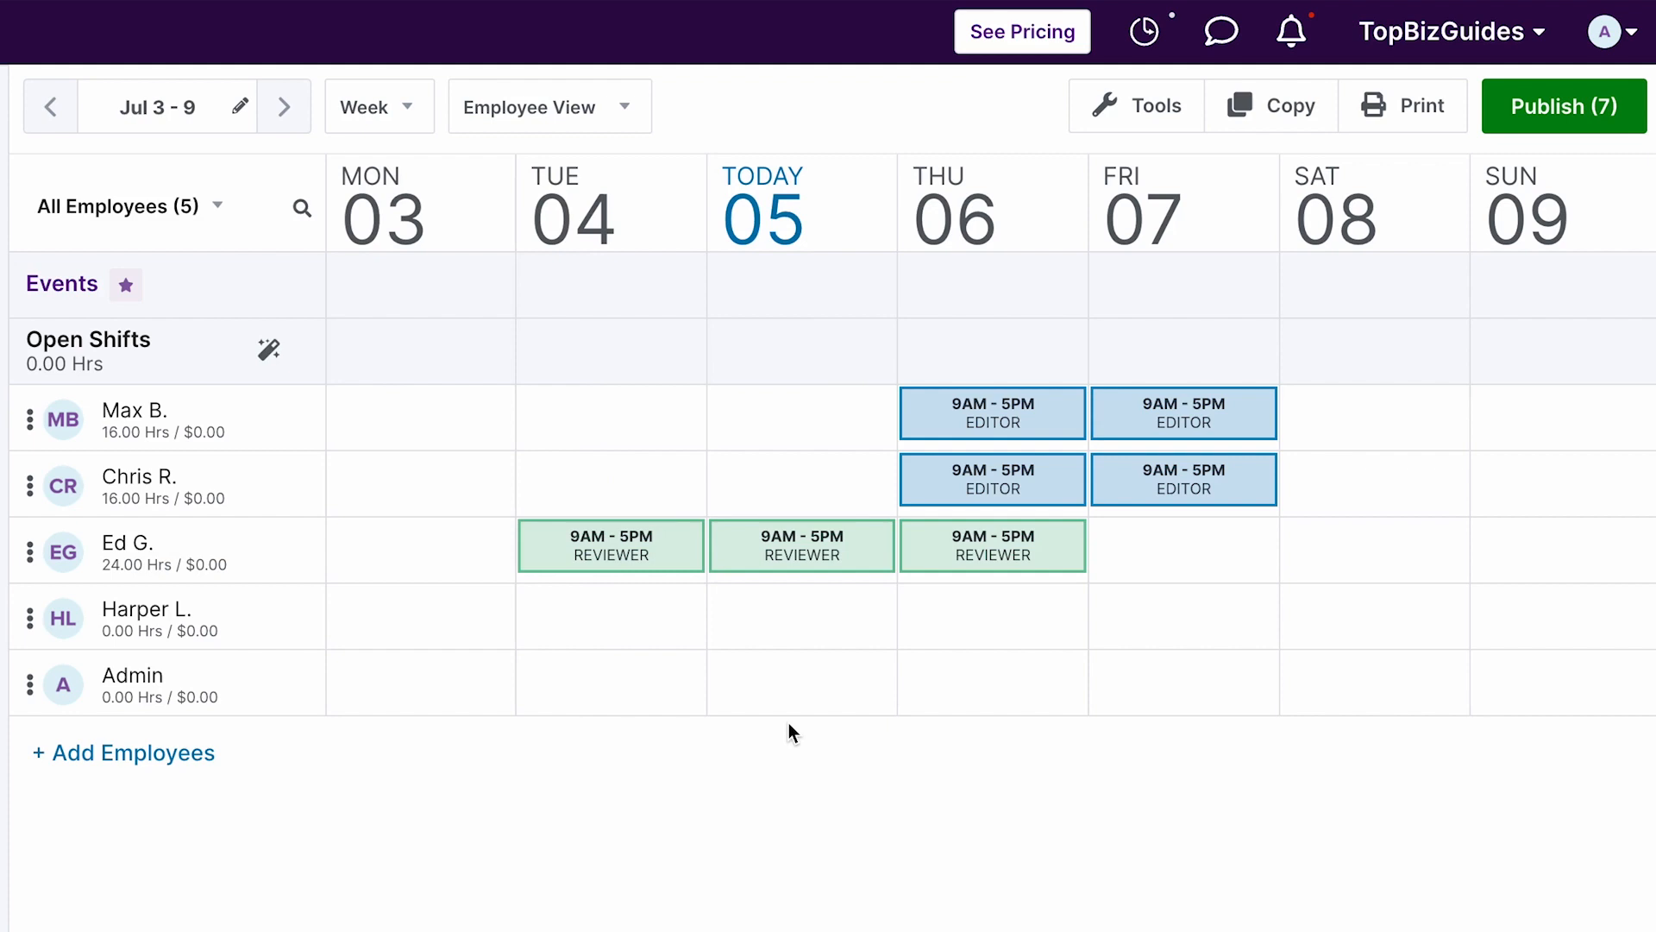
Step: Set the end time of the third listed employee's Thursday Reviewer shift to 4:00 PM and save the shift
{"action": "mouse_move", "coordinate": [957, 561]}
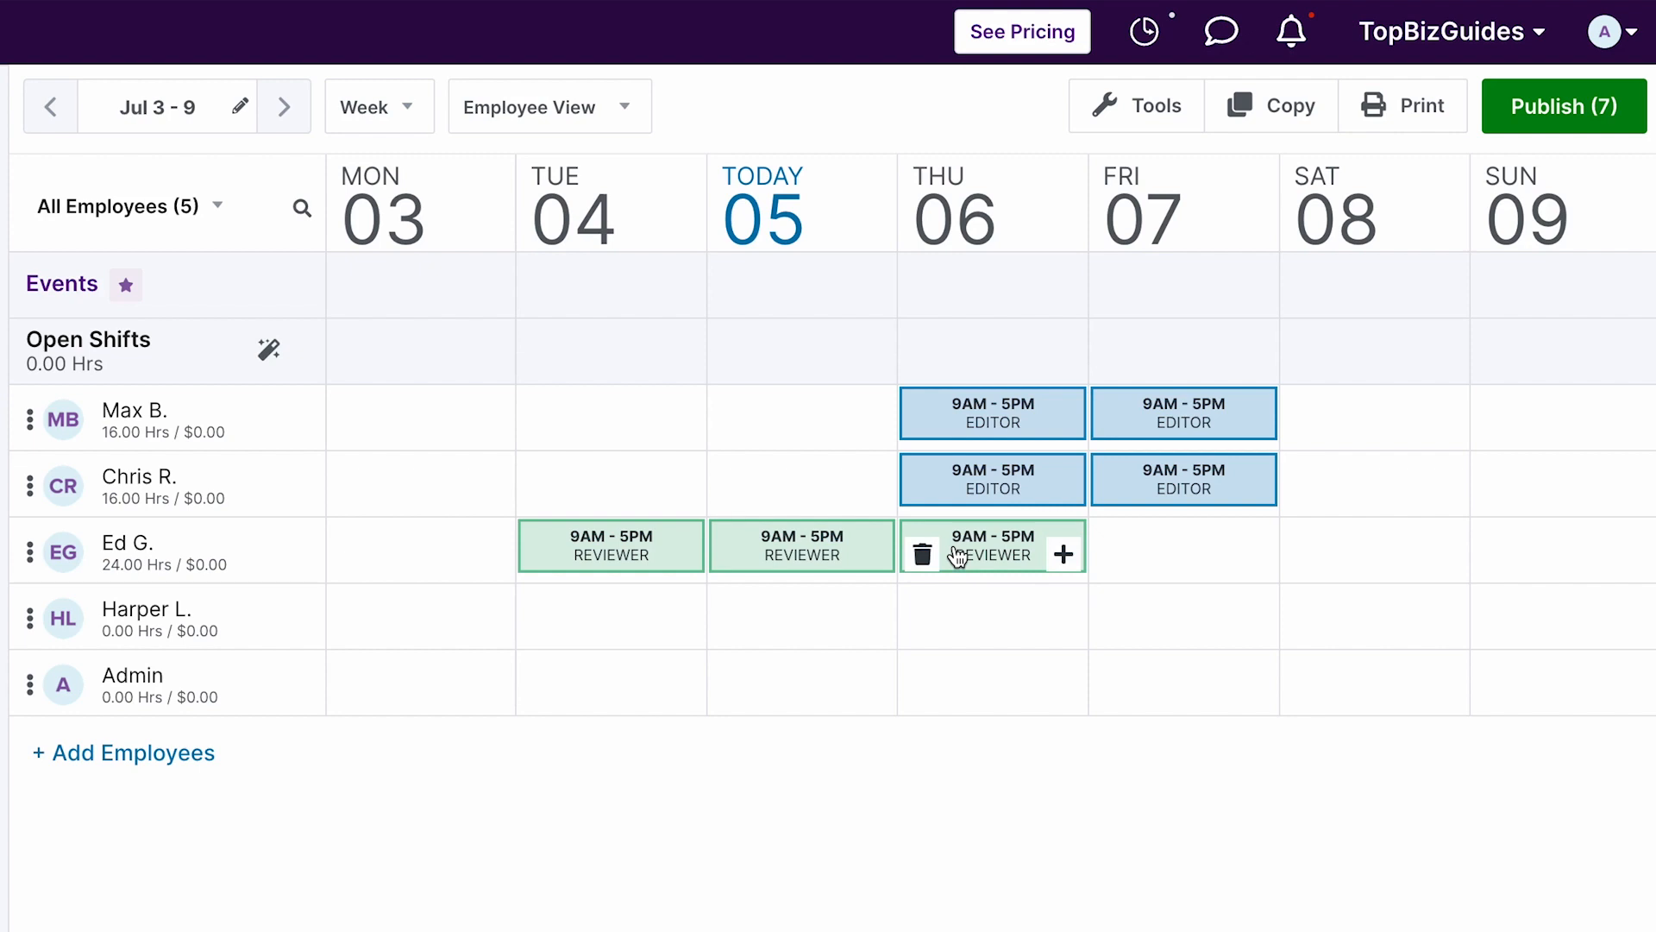
{"action": "left_click", "coordinate": [958, 557]}
{"action": "left_click", "coordinate": [543, 390]}
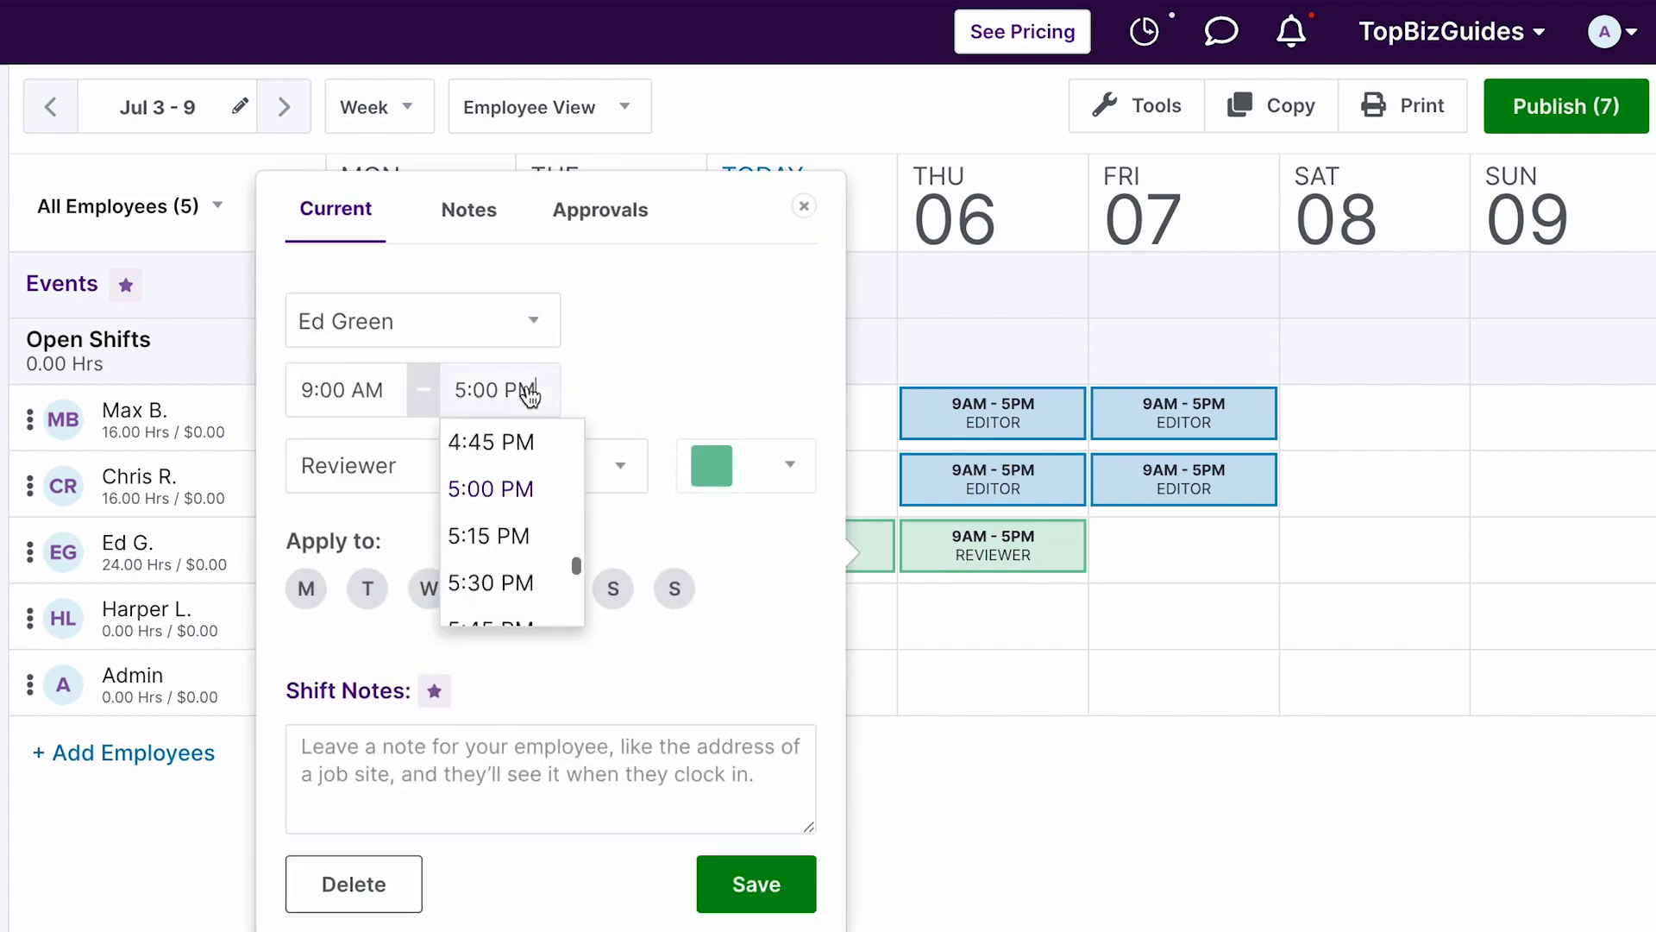
{"action": "scroll", "coordinate": [511, 543], "scroll_direction": "up", "scroll_amount": 3}
{"action": "left_click", "coordinate": [513, 502]}
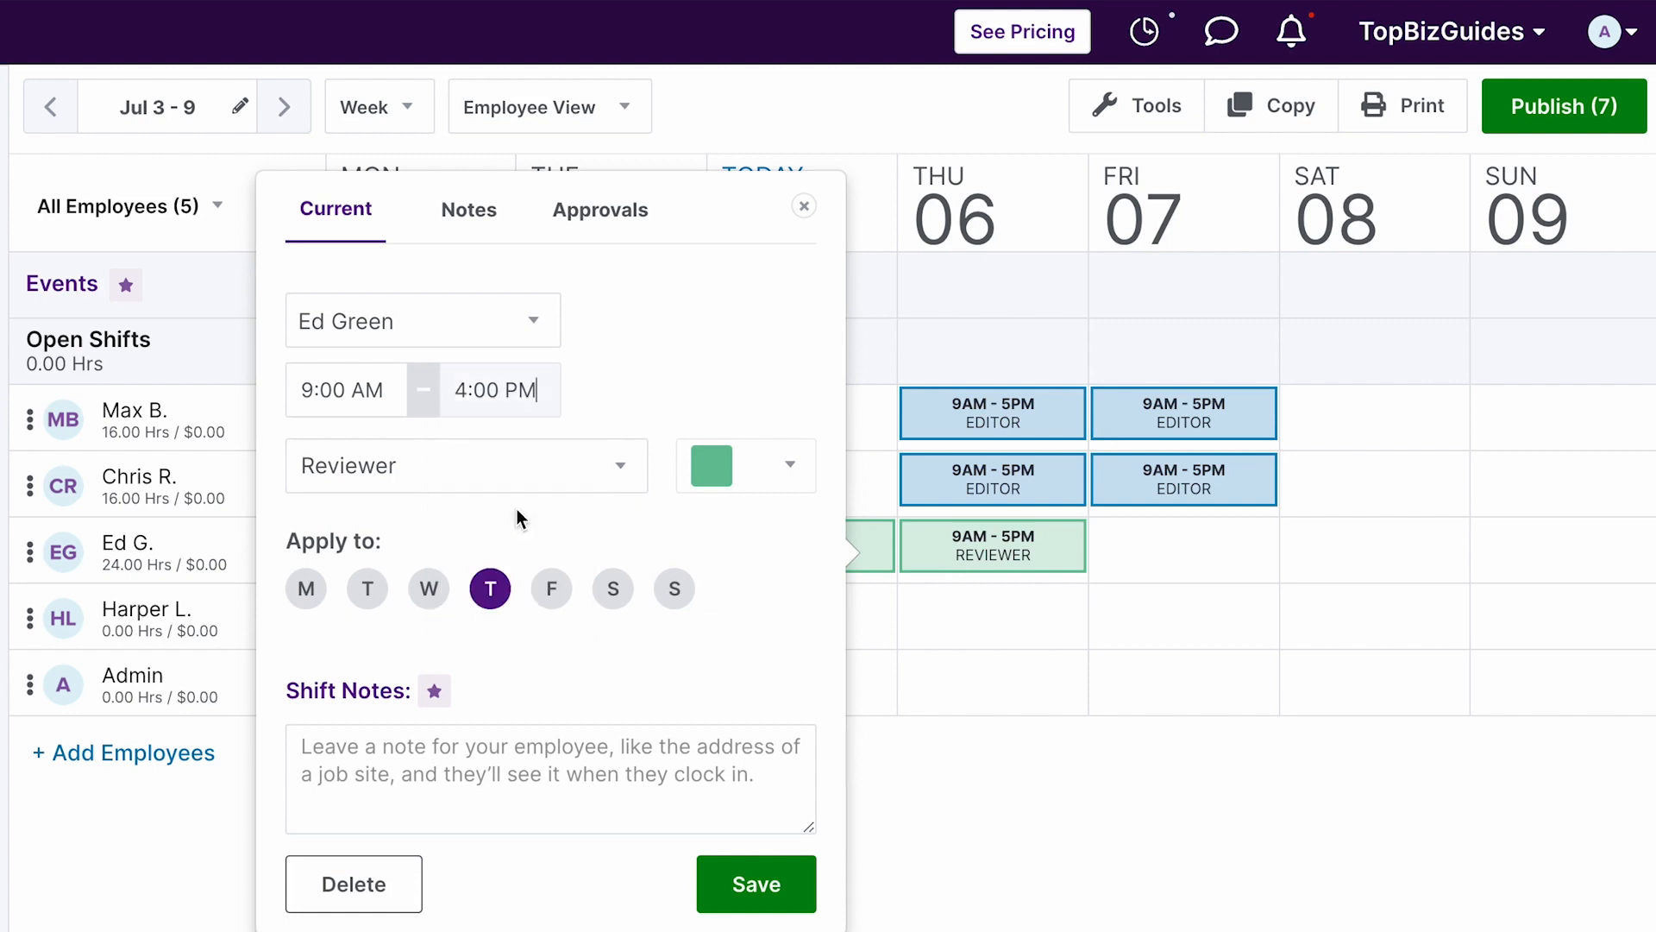
{"action": "left_click", "coordinate": [751, 897]}
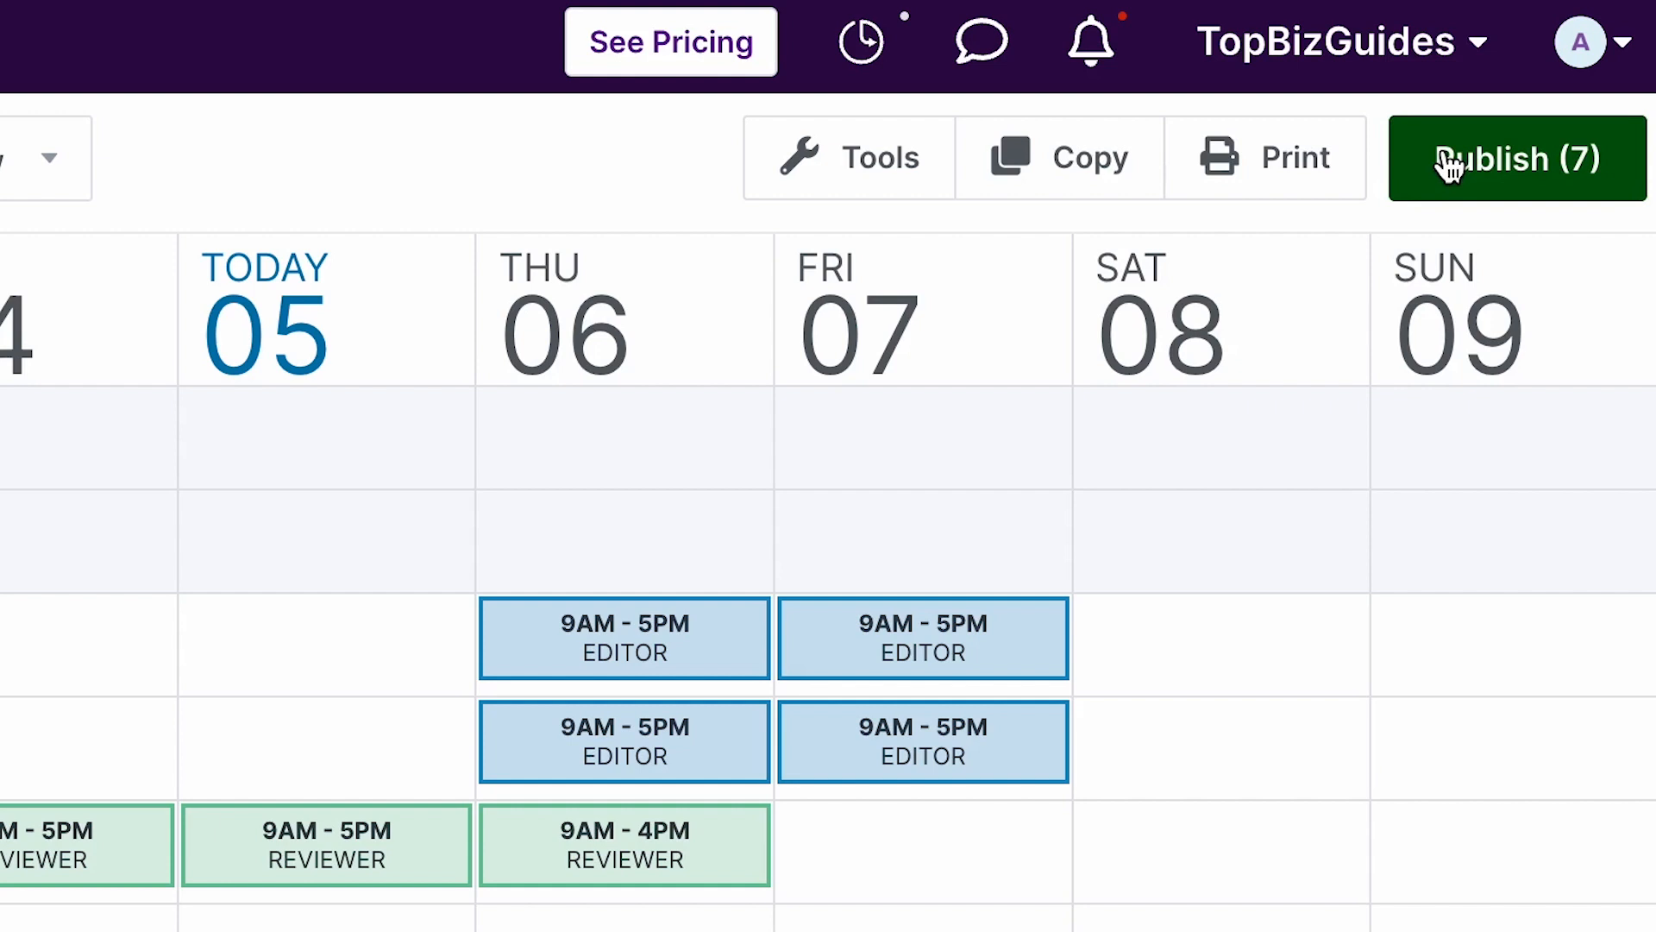
Step: Publish the Jul 3 - 9 schedule with notifications set to notify everyone on the team, and close the publishing confirmation
{"action": "left_click", "coordinate": [1449, 164]}
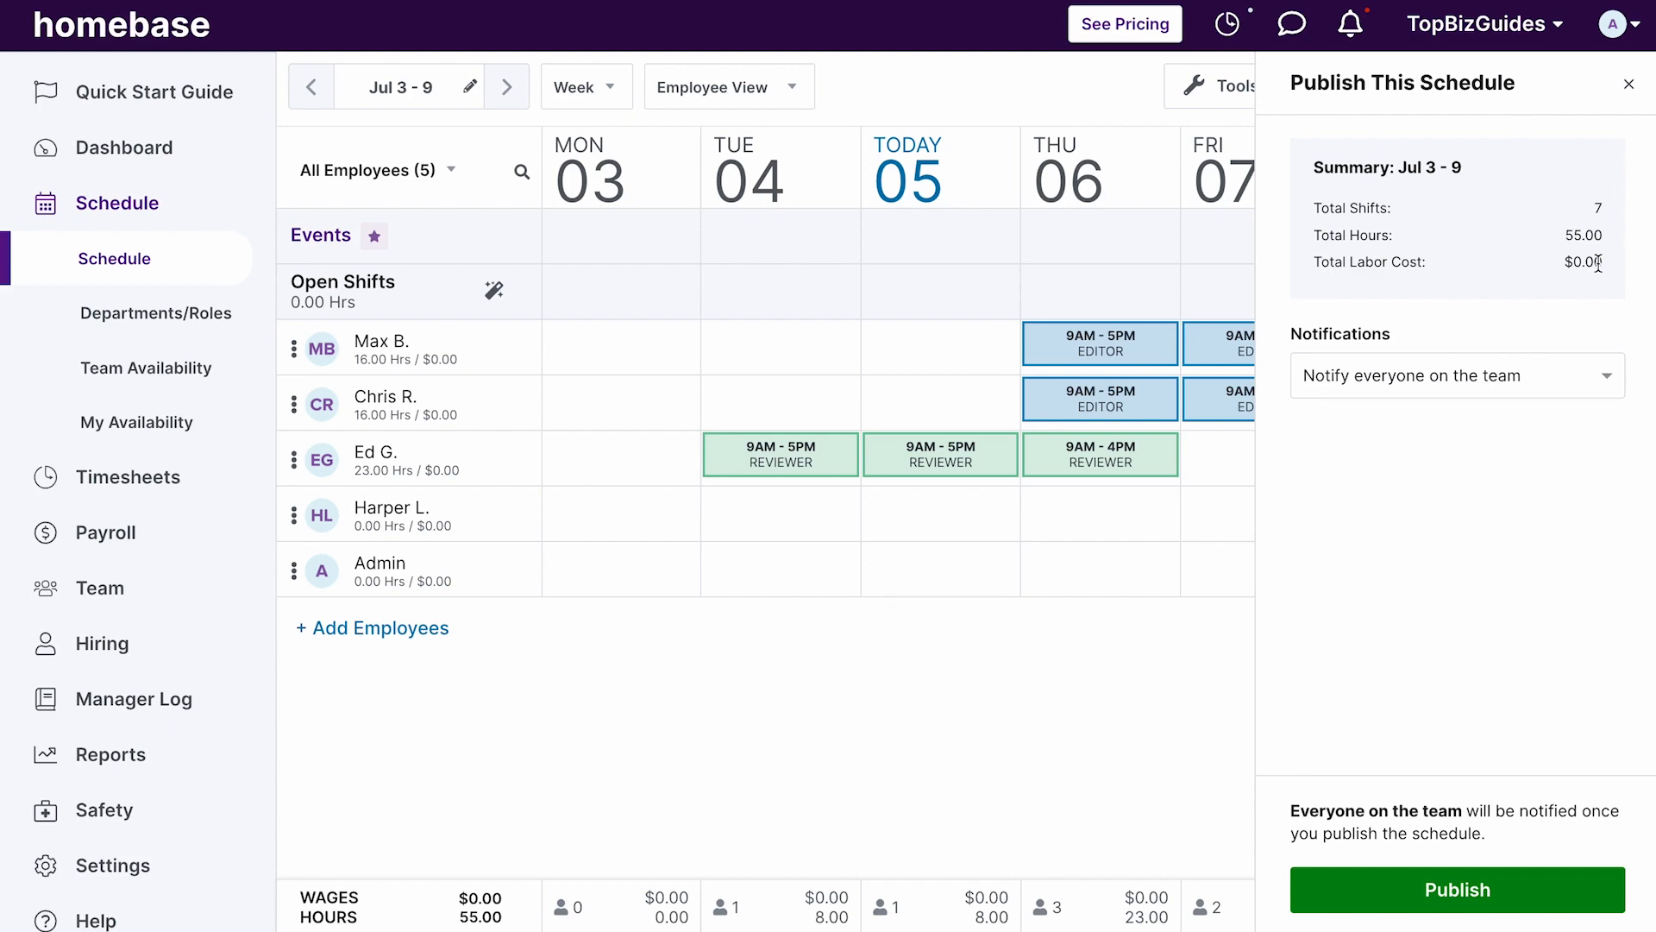
{"action": "left_click", "coordinate": [1514, 368]}
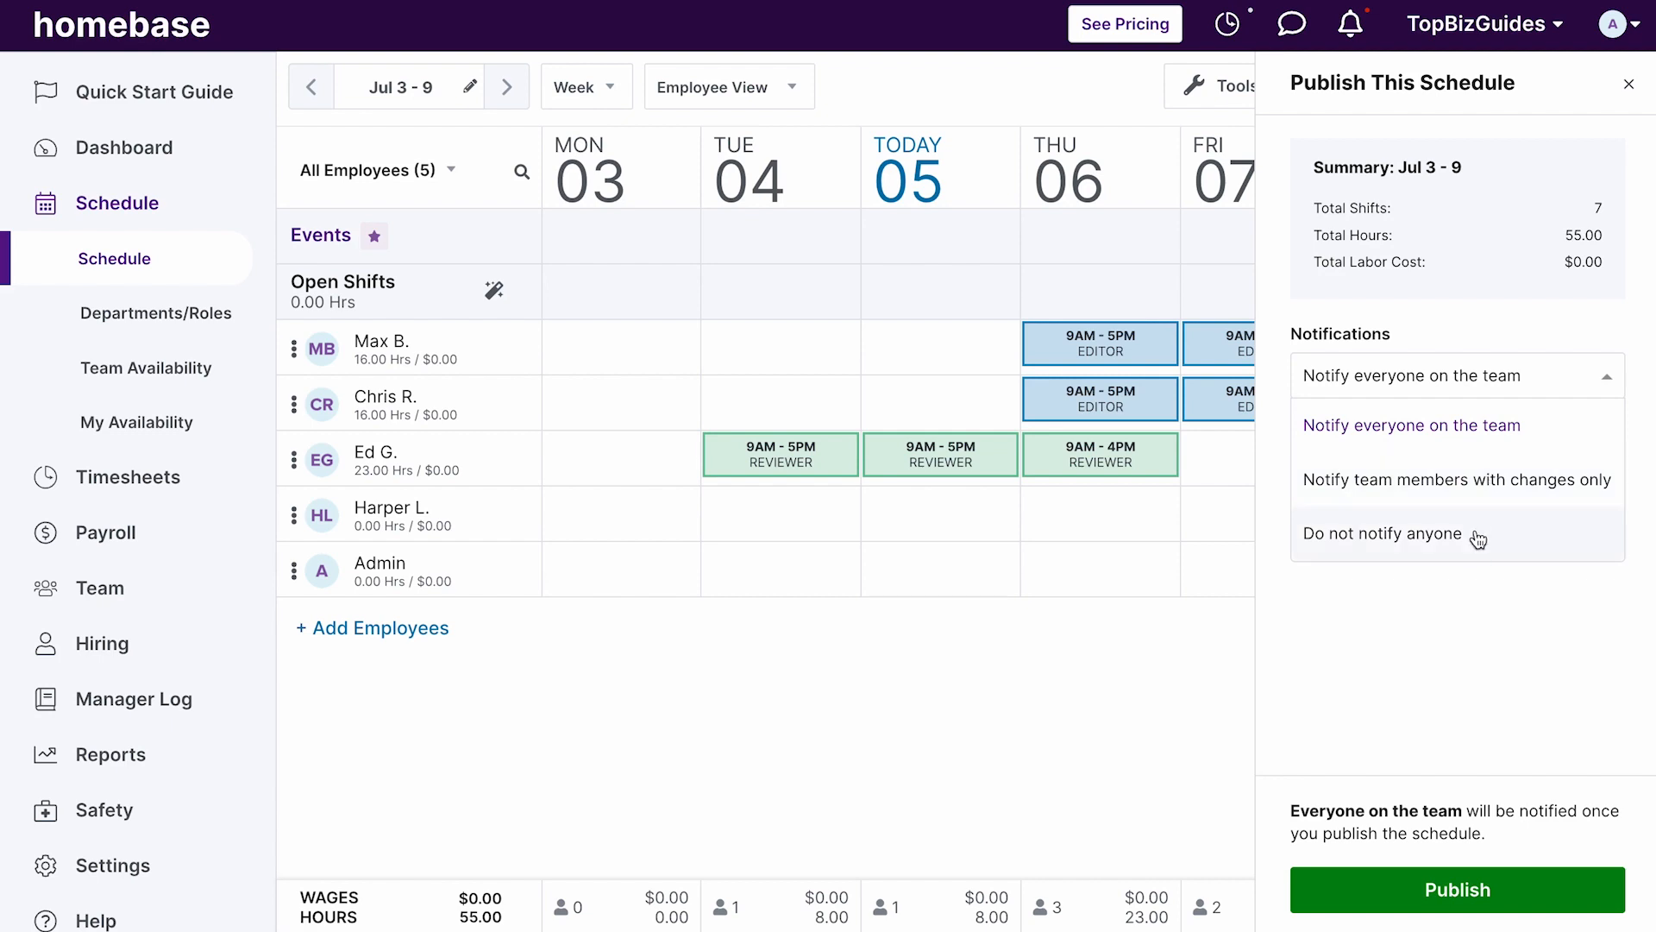
{"action": "left_click", "coordinate": [1450, 429]}
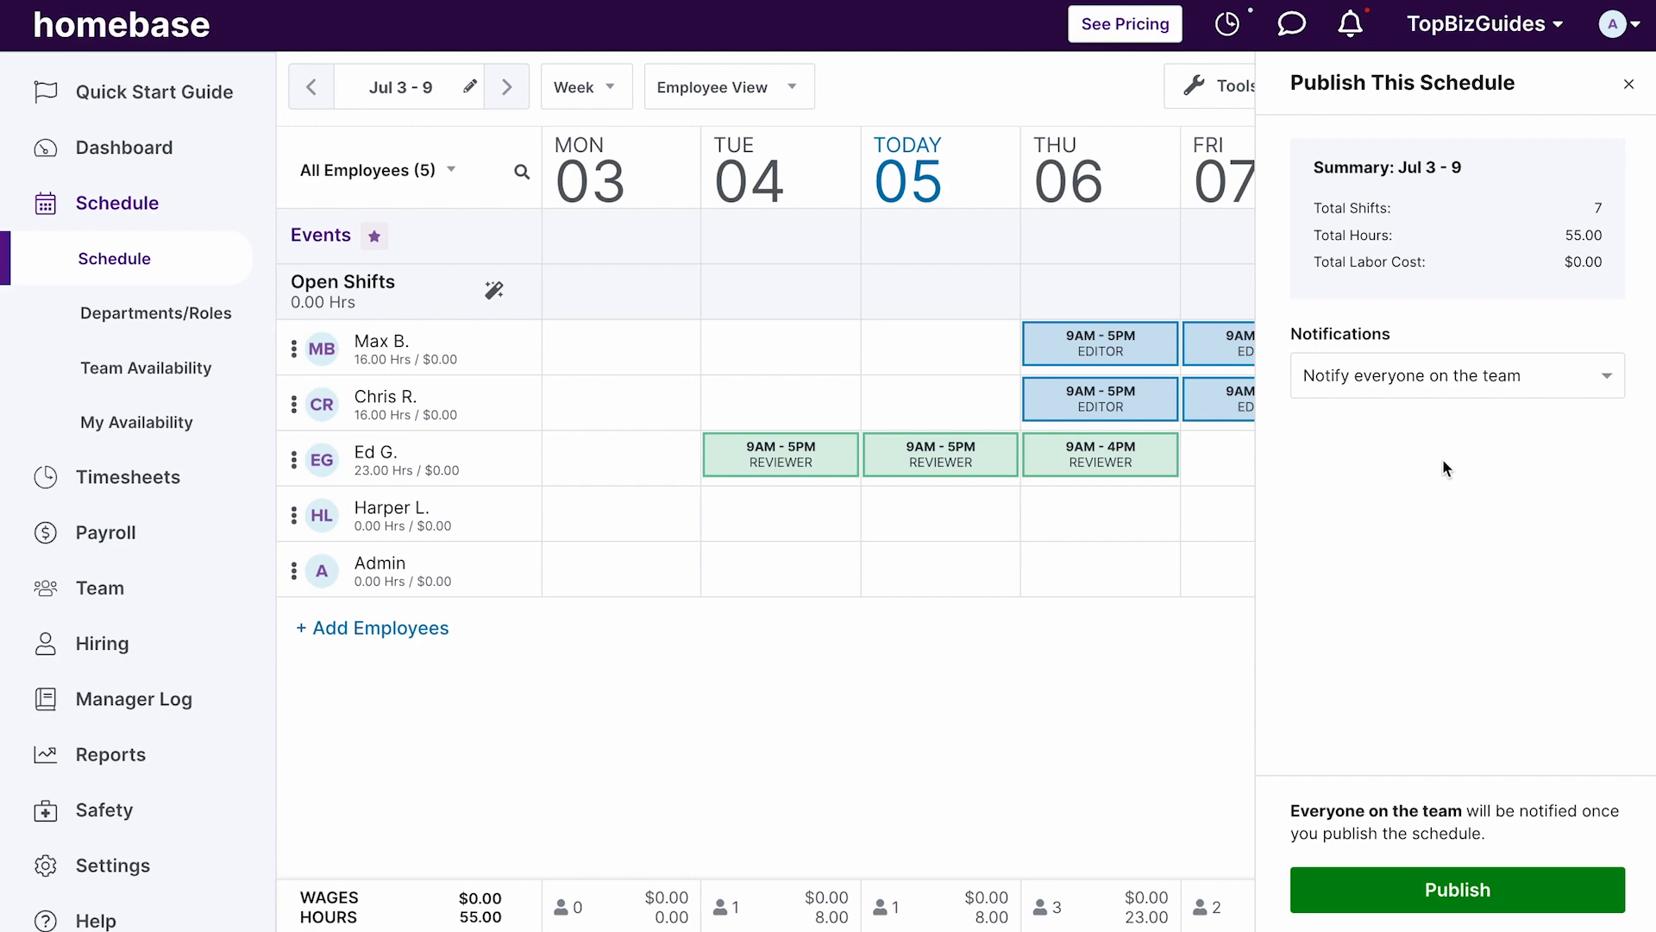
{"action": "left_click", "coordinate": [1408, 882]}
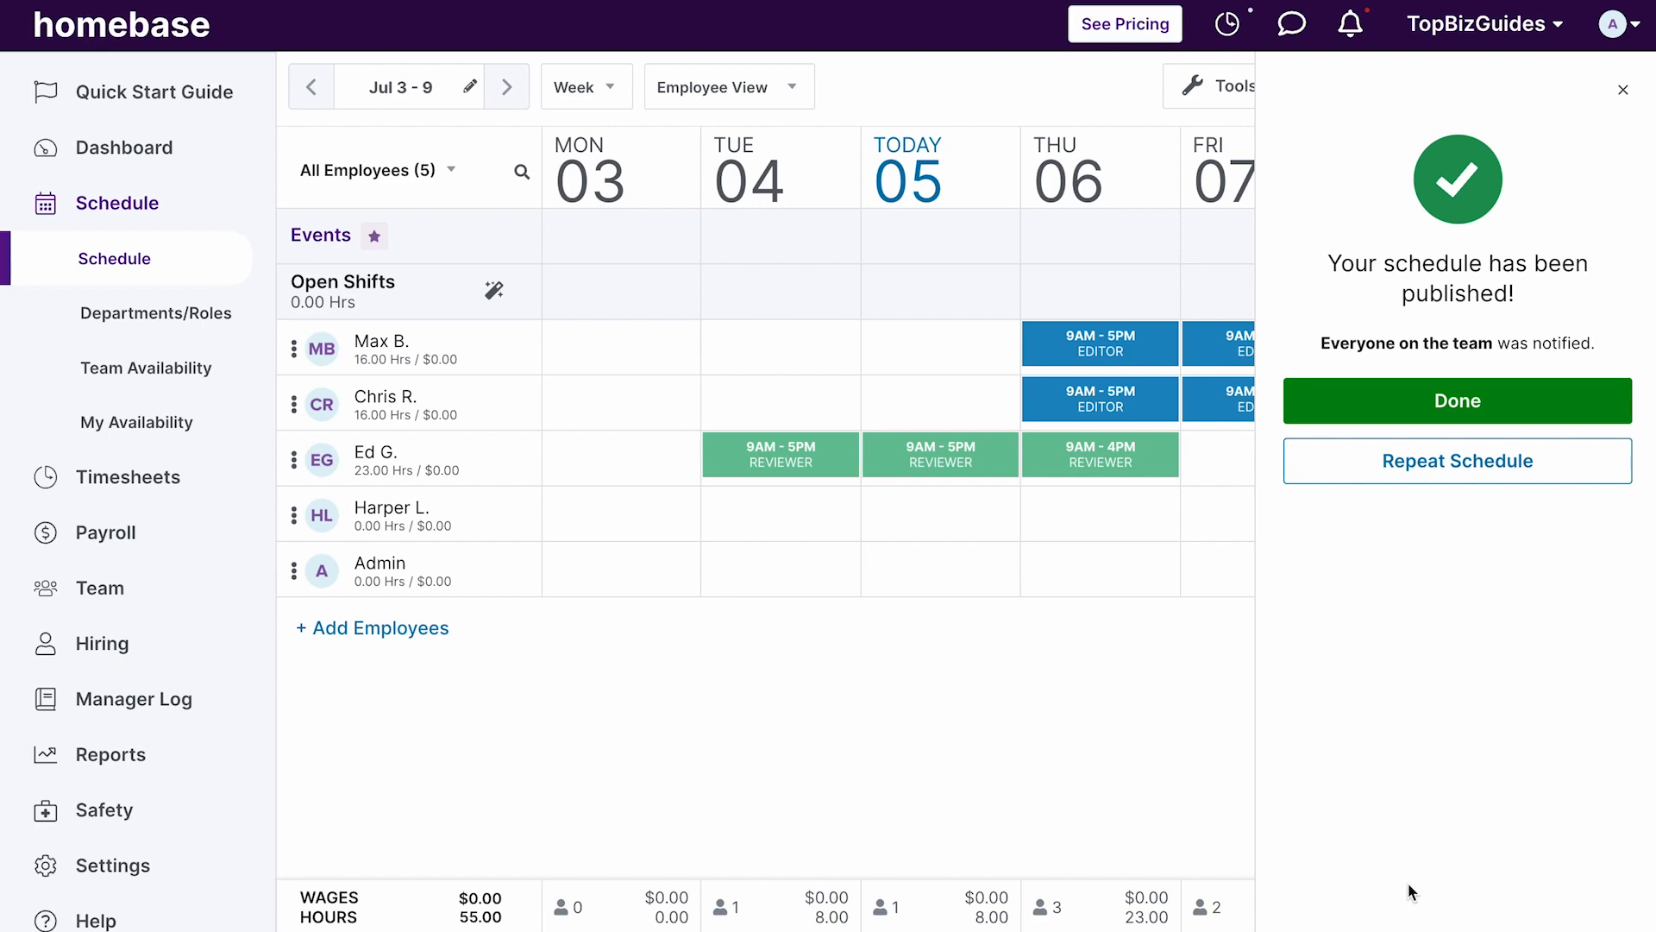
{"action": "left_click", "coordinate": [1467, 405]}
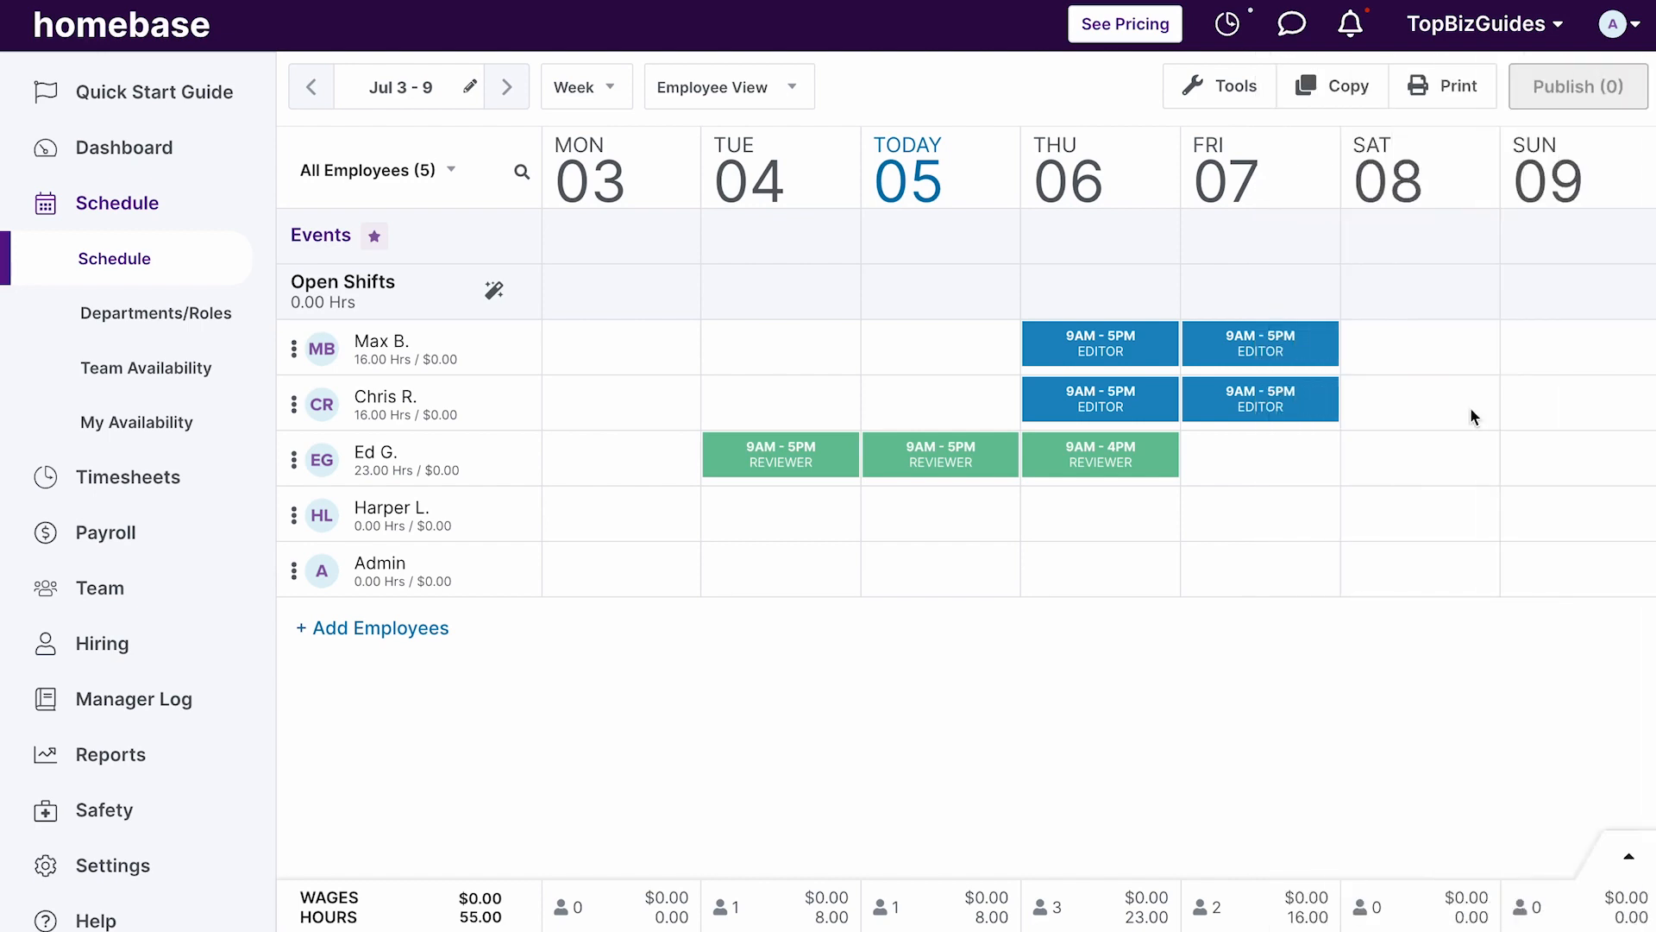